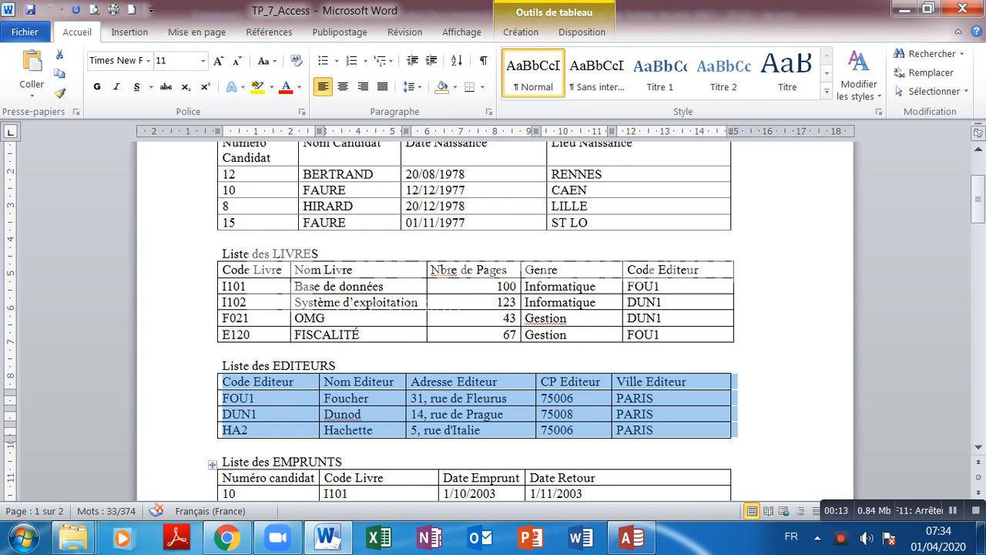
Switch to the Access database, create a new table, and save it as Editeurs in design view.
{"action": "left_click", "coordinate": [632, 538]}
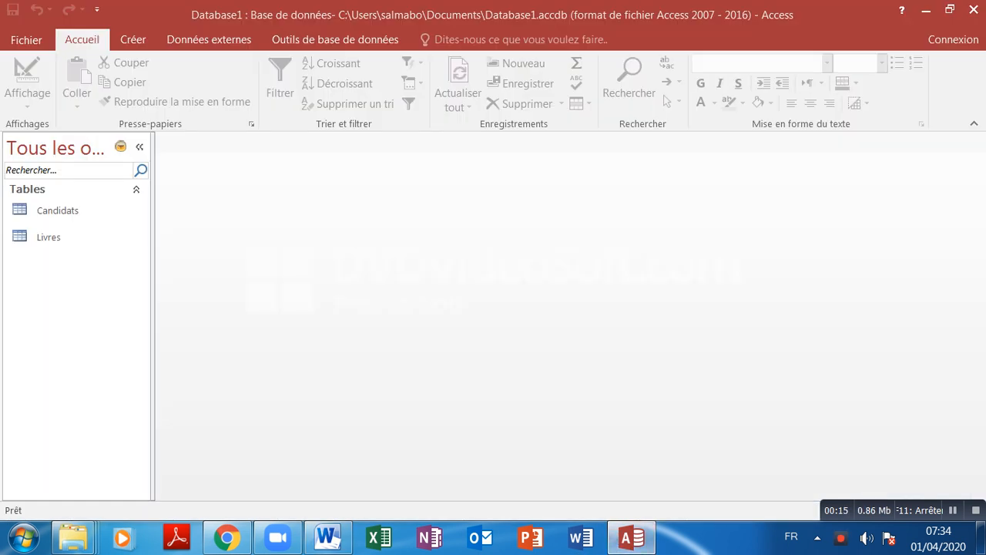
{"action": "left_click", "coordinate": [132, 39]}
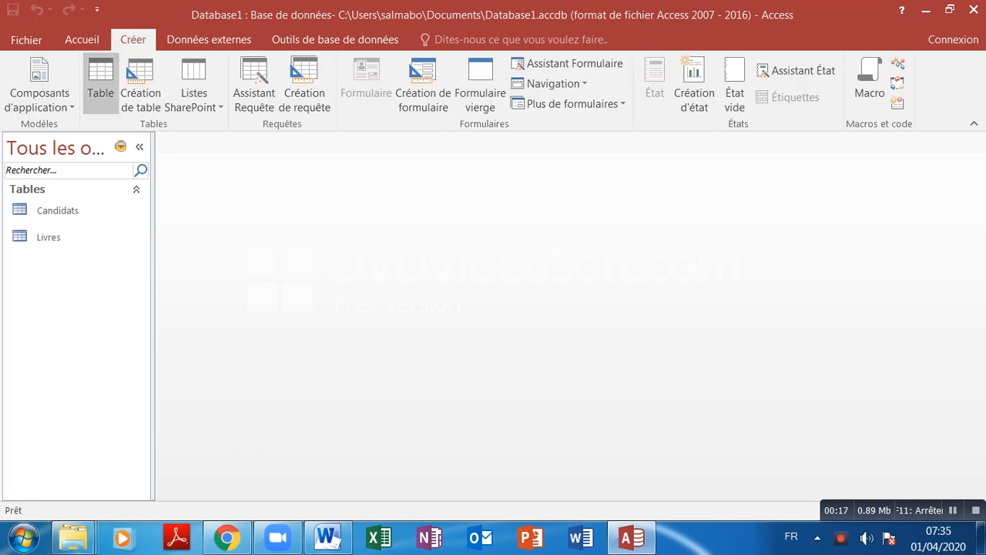
{"action": "left_click", "coordinate": [102, 77]}
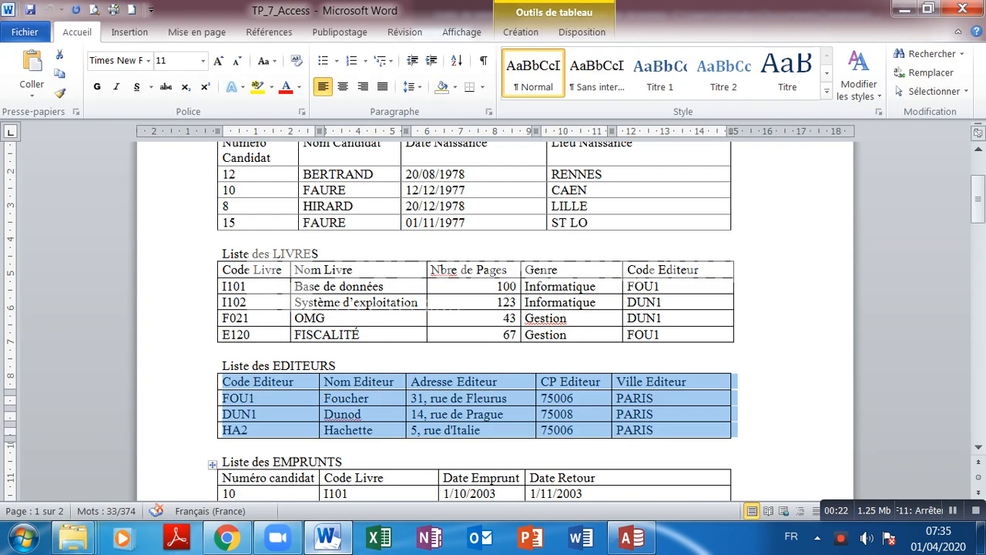
{"action": "left_click", "coordinate": [328, 539]}
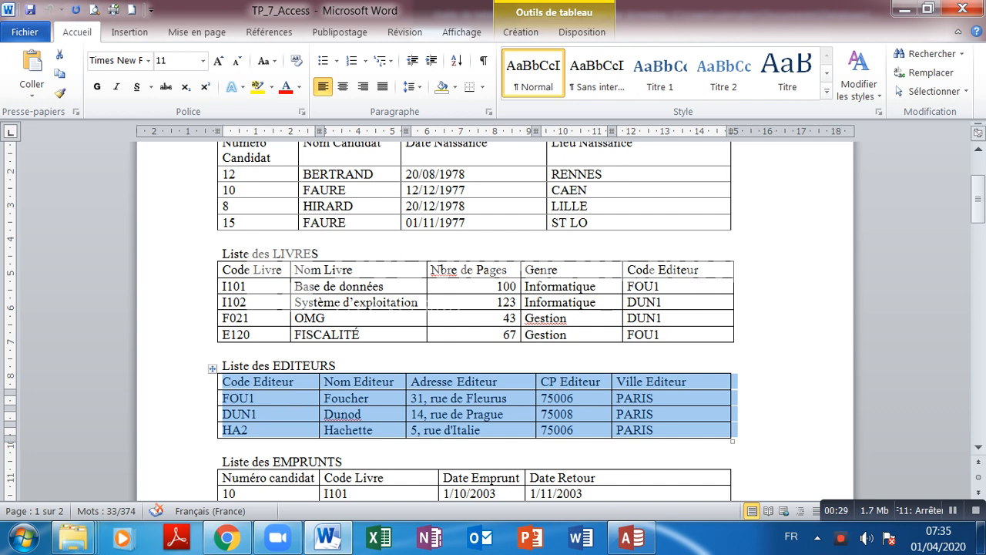
{"action": "left_click", "coordinate": [632, 537]}
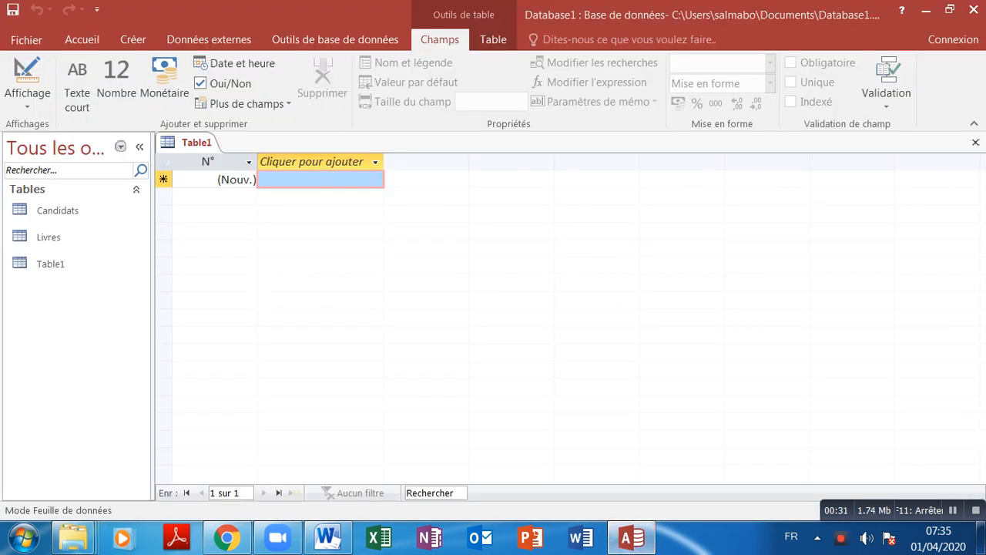
{"action": "left_click", "coordinate": [27, 77]}
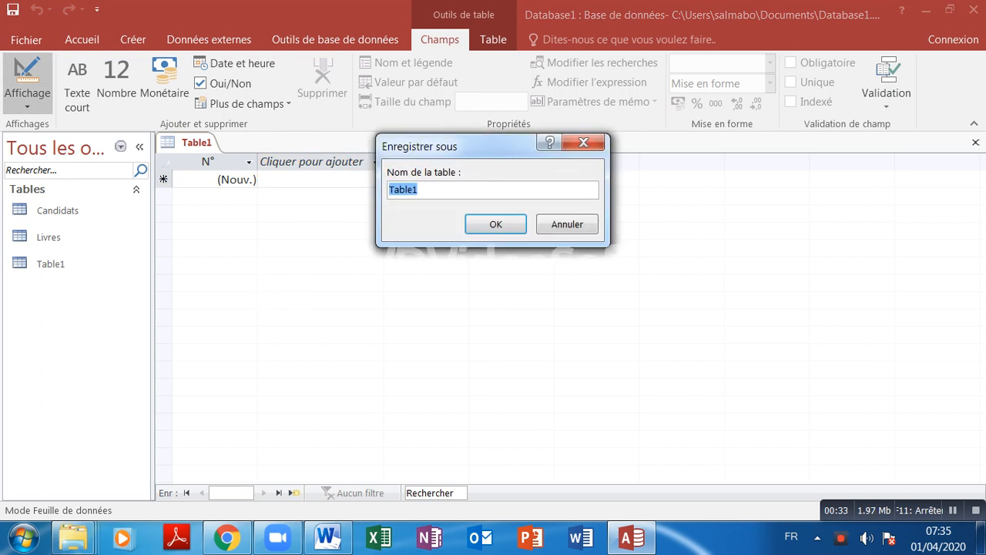
{"action": "type", "text": "Edit"}
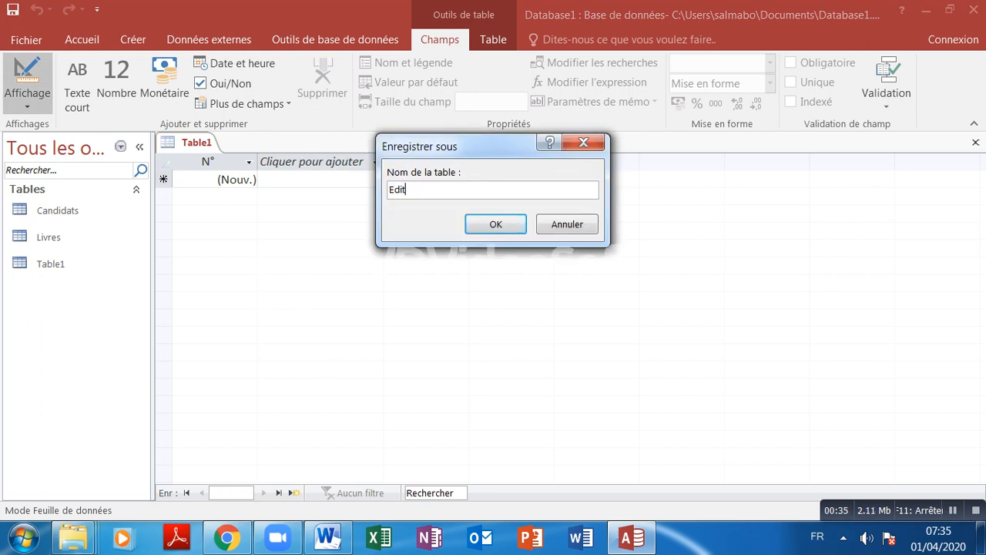
{"action": "type", "text": "eurs"}
{"action": "key", "text": "Return"}
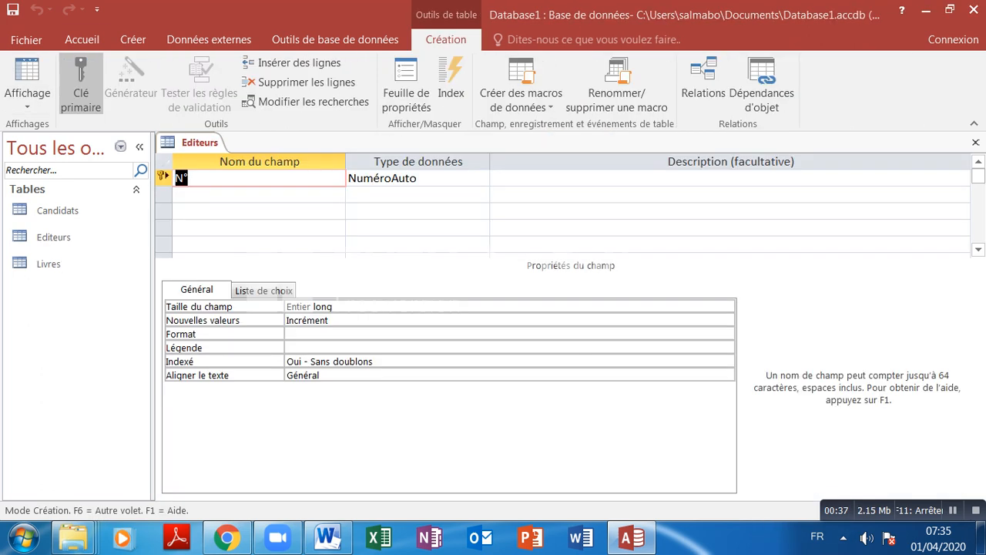
Set the N° field's data type to Texte court, save the Editeurs table, and show its datasheet.
{"action": "left_click", "coordinate": [450, 178]}
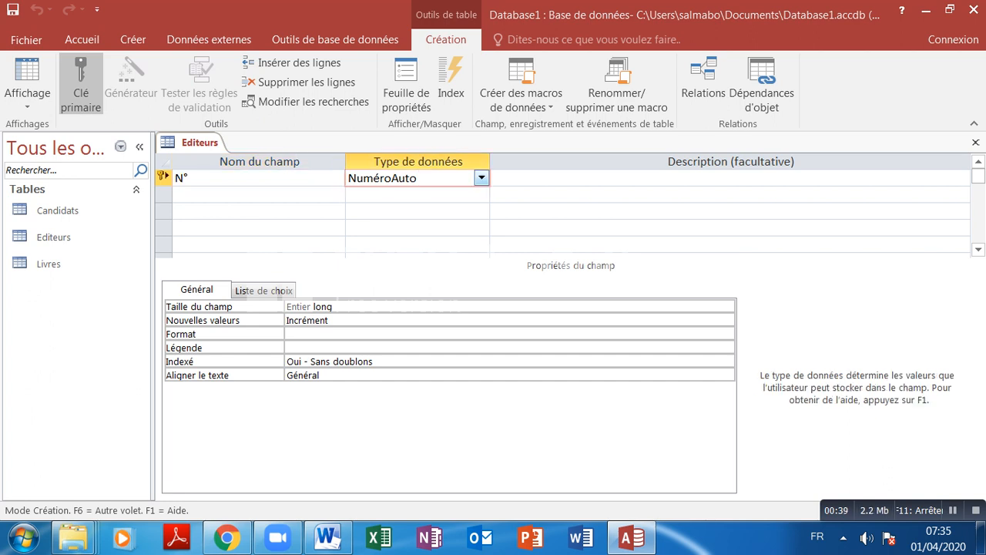
{"action": "left_click", "coordinate": [482, 178]}
{"action": "left_click", "coordinate": [416, 194]}
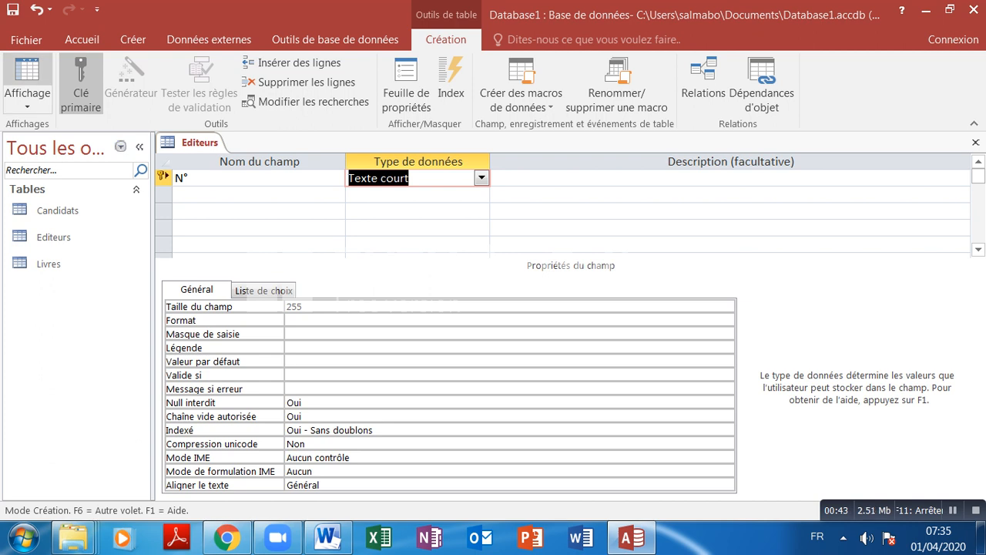
{"action": "left_click", "coordinate": [27, 77]}
{"action": "key", "text": "Return"}
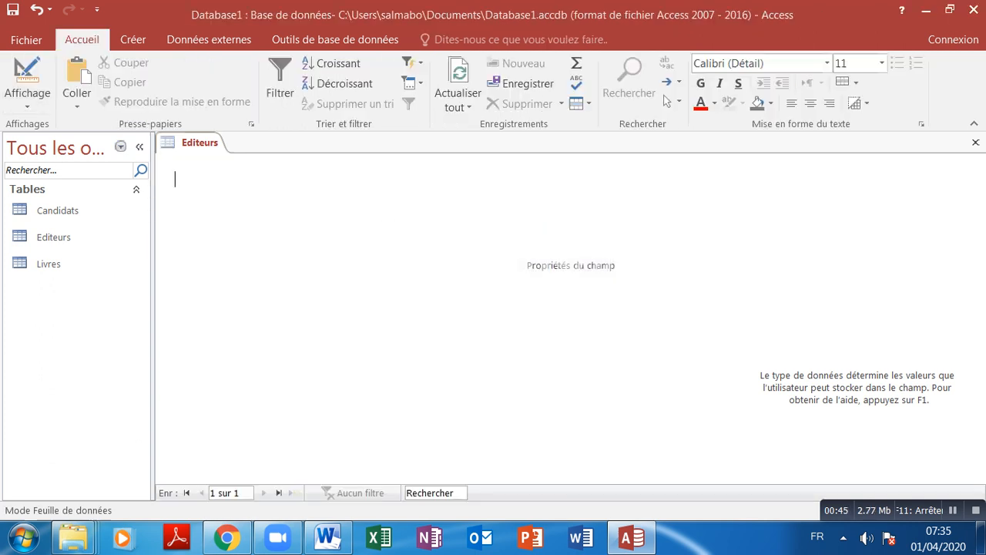
Paste the copied publisher list as records into the empty Editeurs datasheet.
{"action": "key", "text": "shift+space"}
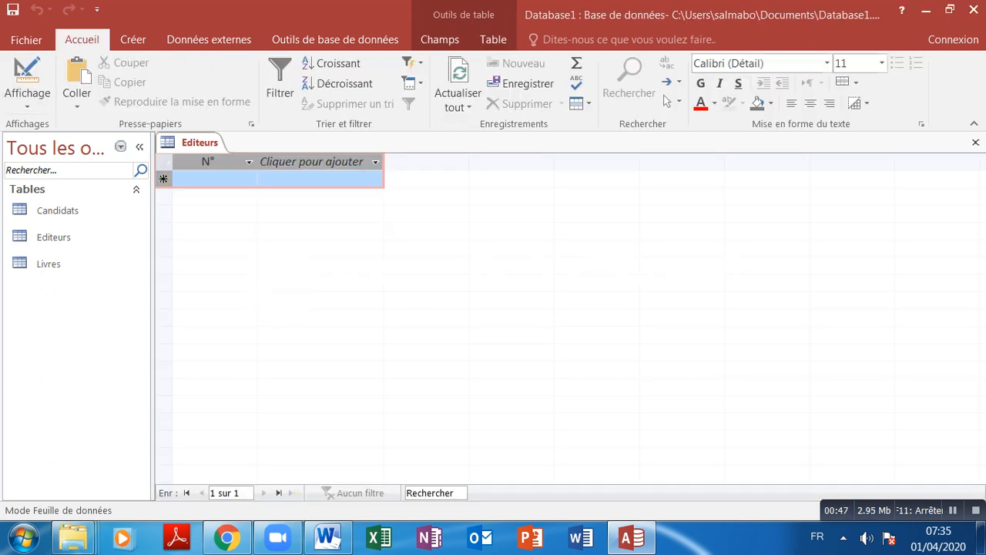
{"action": "key", "text": "ctrl+v"}
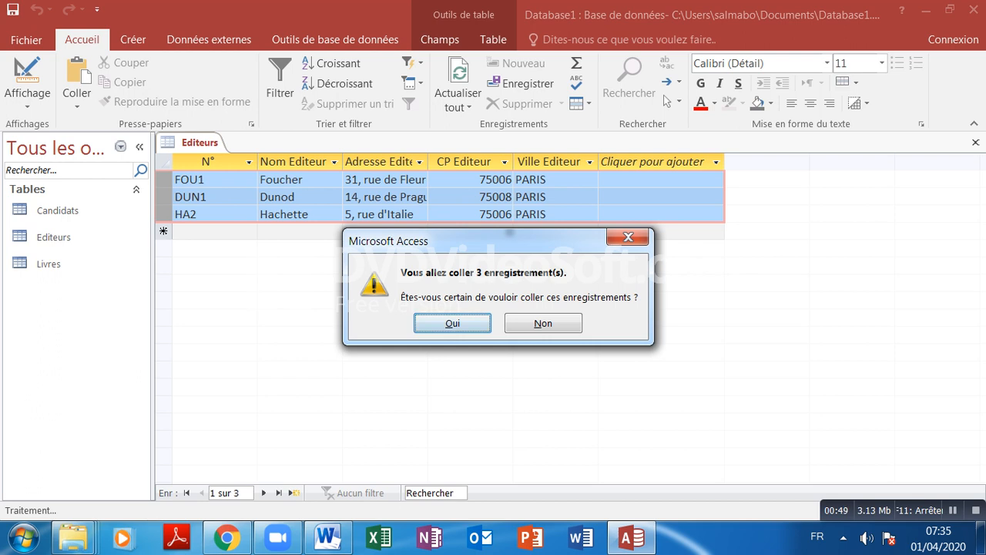
{"action": "key", "text": "Return"}
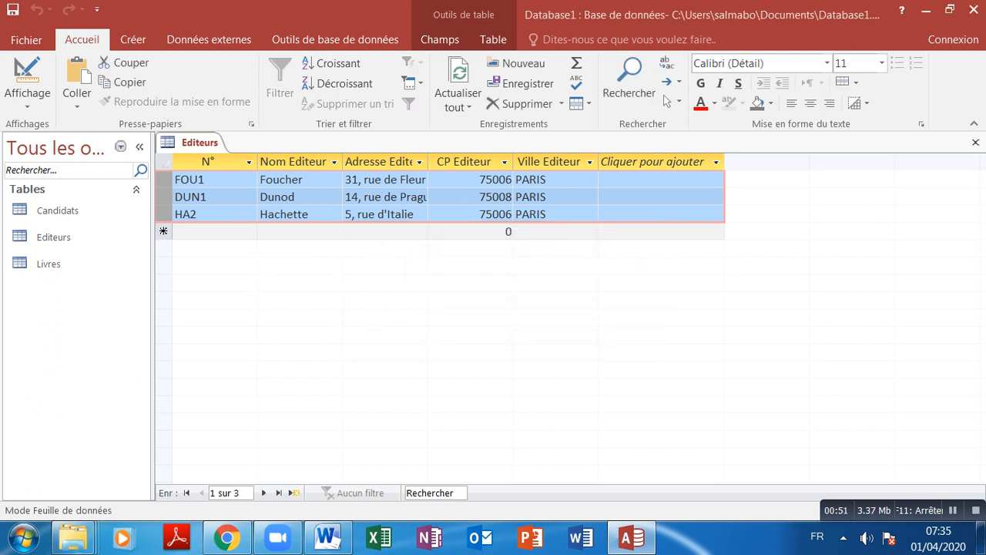
Show Editeurs in design view, and copy the heading Code Editeur from the EDITEURS list in the Word document.
{"action": "left_click", "coordinate": [27, 81]}
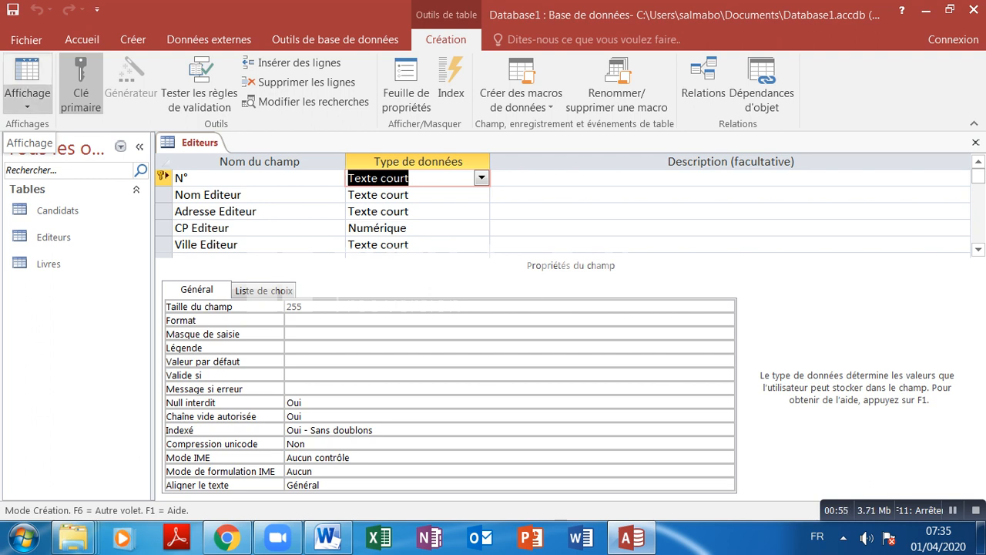
{"action": "left_click", "coordinate": [27, 104]}
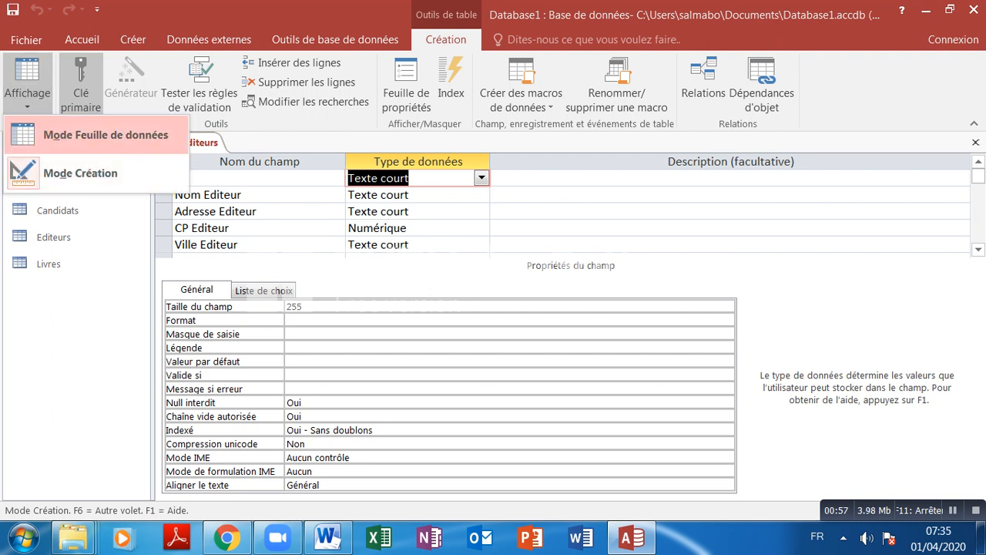
{"action": "left_click", "coordinate": [80, 173]}
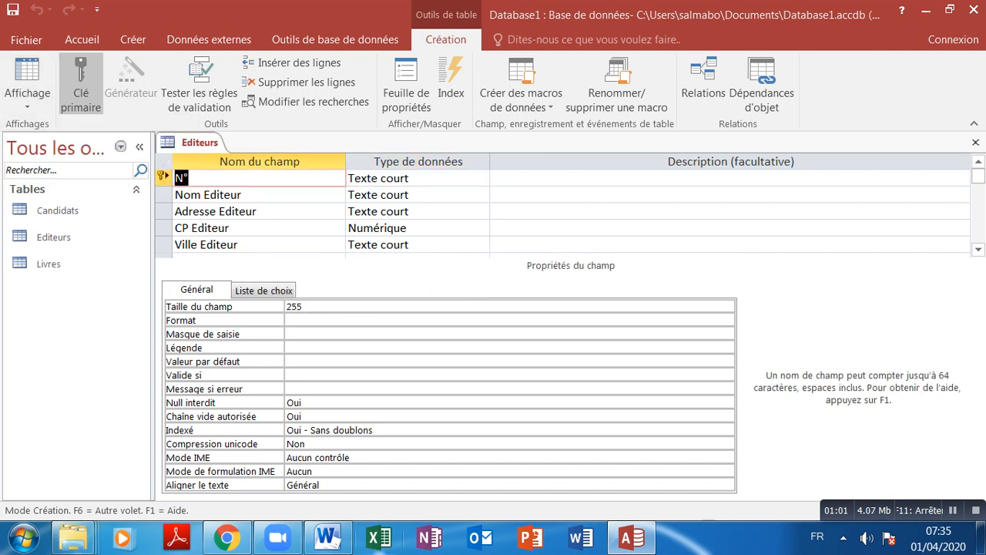
{"action": "left_click", "coordinate": [327, 538]}
{"action": "left_click", "coordinate": [632, 538]}
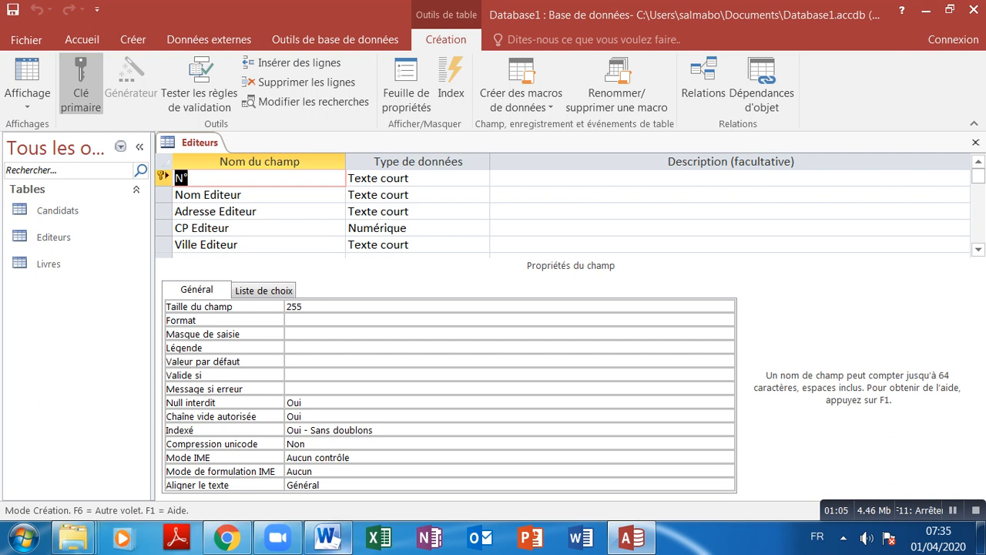
{"action": "left_click", "coordinate": [327, 538]}
{"action": "double_click", "coordinate": [266, 271]}
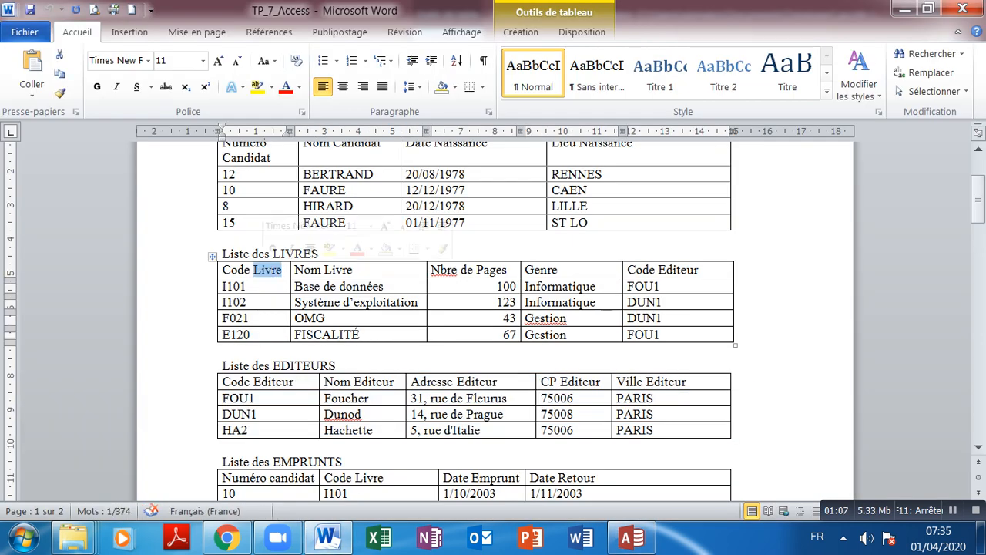
{"action": "left_click_drag", "start_coordinate": [294, 382], "coordinate": [224, 382]}
{"action": "key", "text": "ctrl+c"}
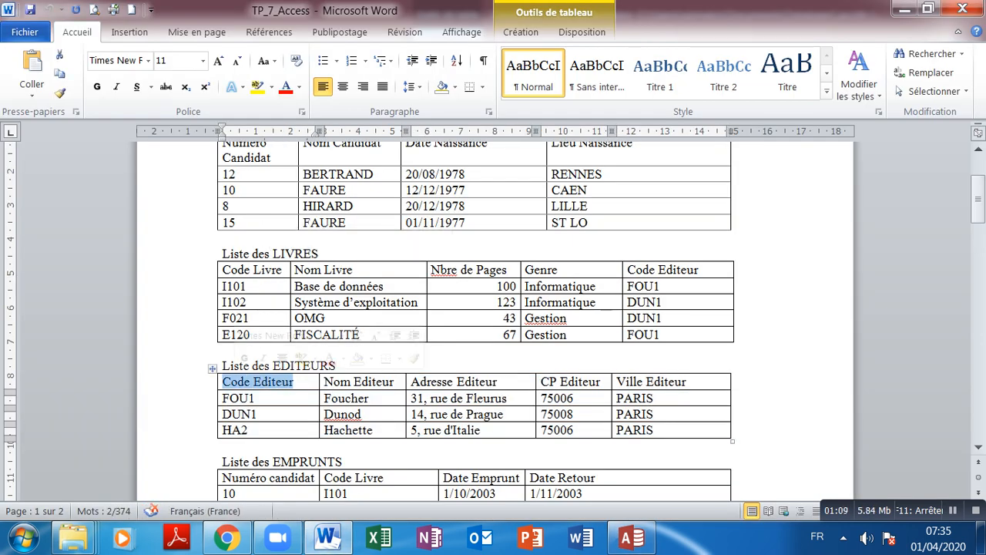
Back in Access, rename the N° field with the copied Code Editeur, save the Editeurs table, and close it.
{"action": "left_click", "coordinate": [633, 537]}
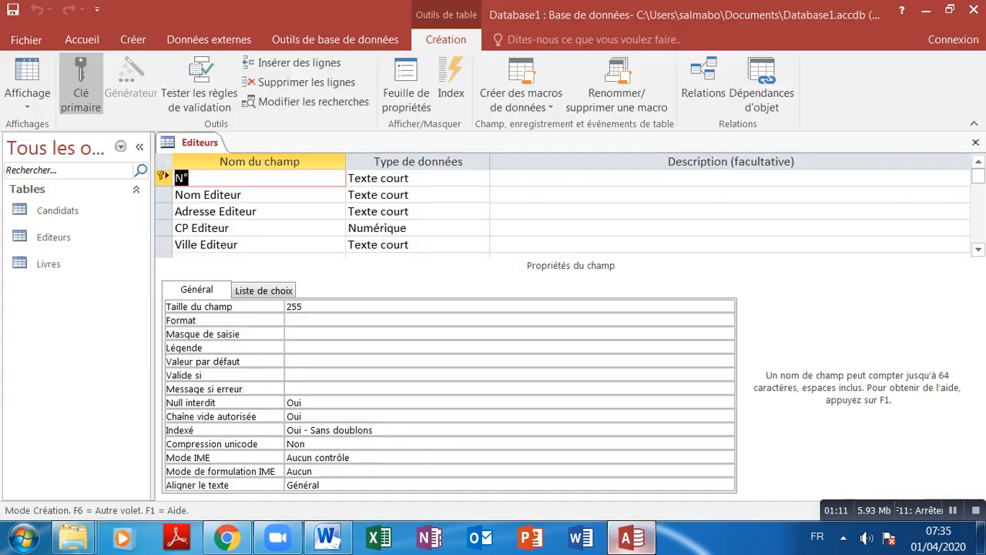
{"action": "key", "text": "ctrl+v"}
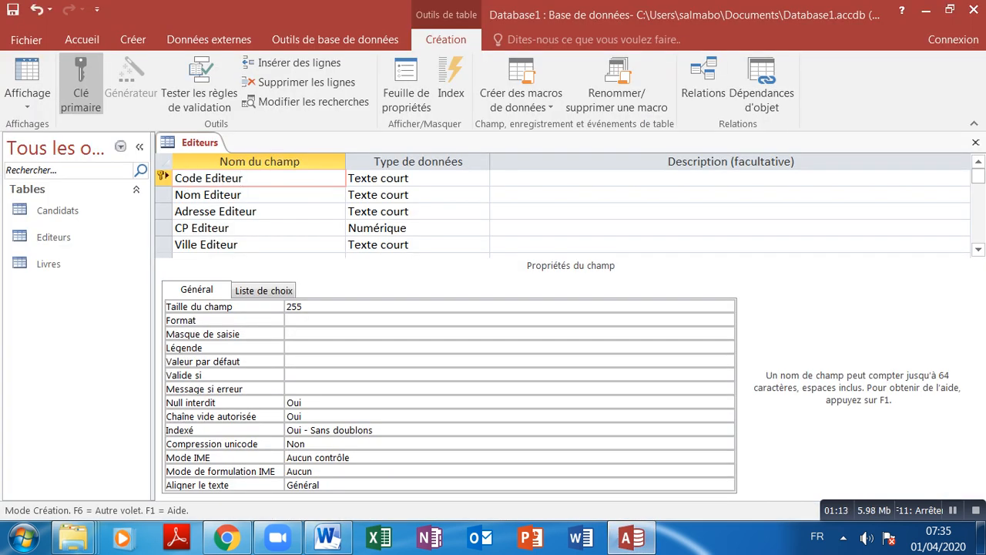
{"action": "key", "text": "ctrl+s"}
{"action": "left_click", "coordinate": [976, 142]}
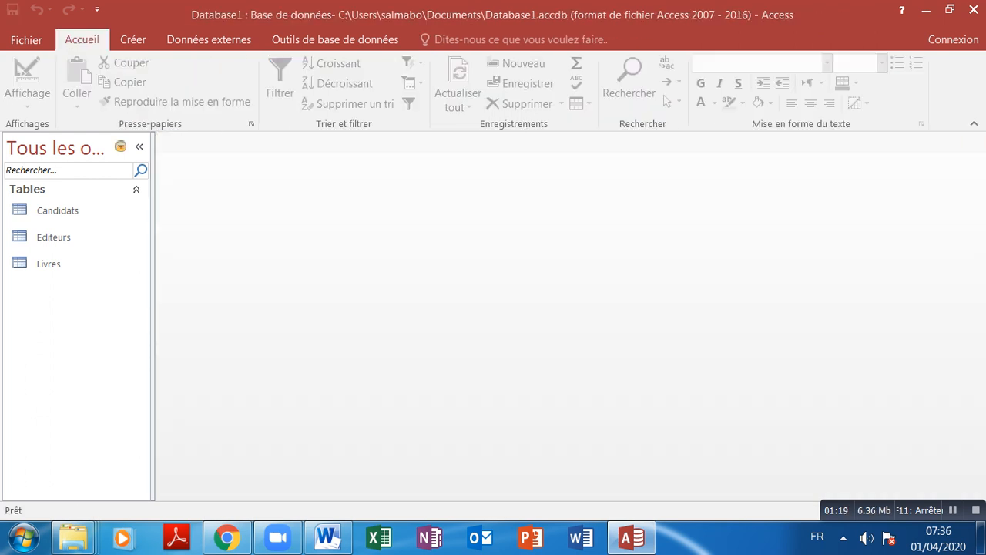
Switch to the Word document and select the whole table under Liste des EMPRUNTS.
{"action": "left_click", "coordinate": [328, 537]}
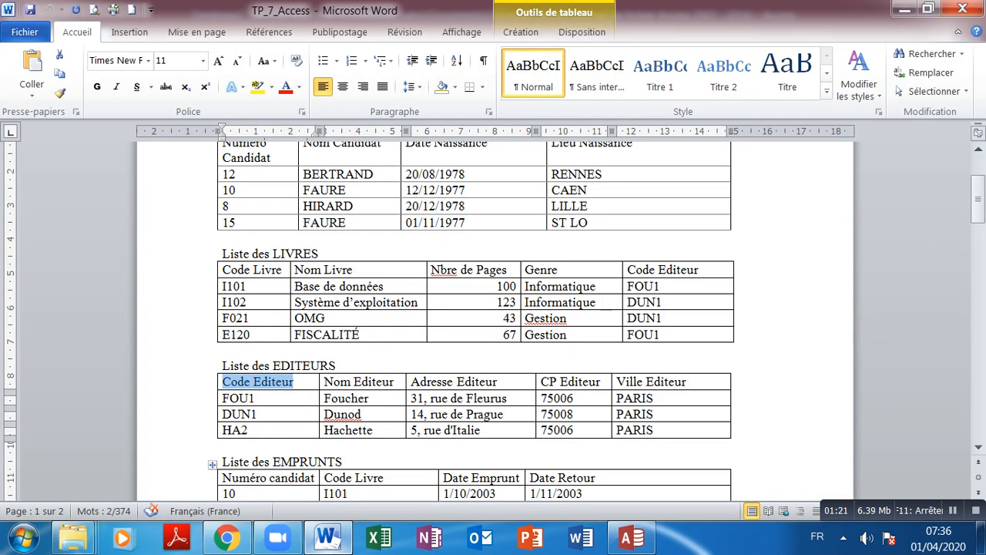
{"action": "left_click", "coordinate": [282, 478]}
{"action": "scroll", "coordinate": [282, 478], "scroll_direction": "down", "scroll_amount": 2}
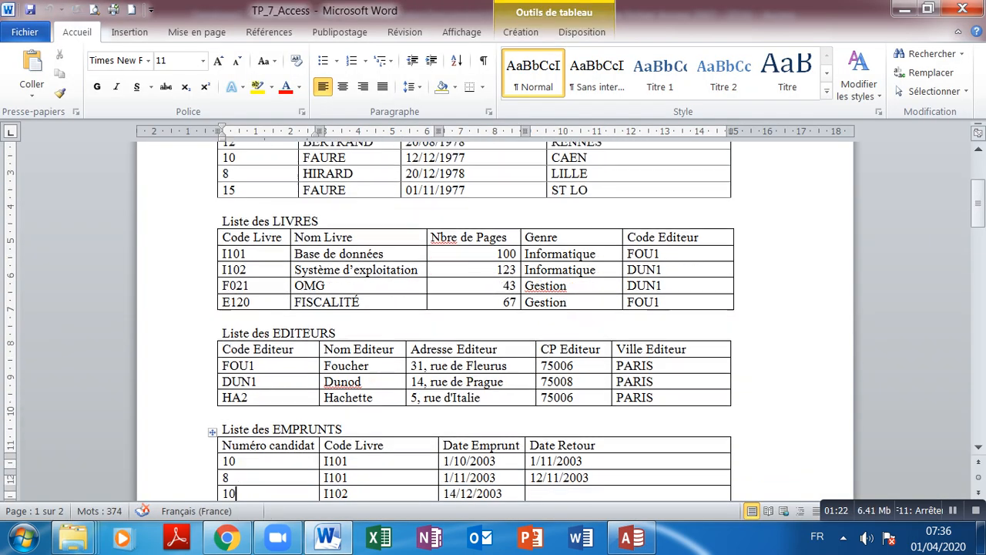
{"action": "left_click", "coordinate": [279, 492]}
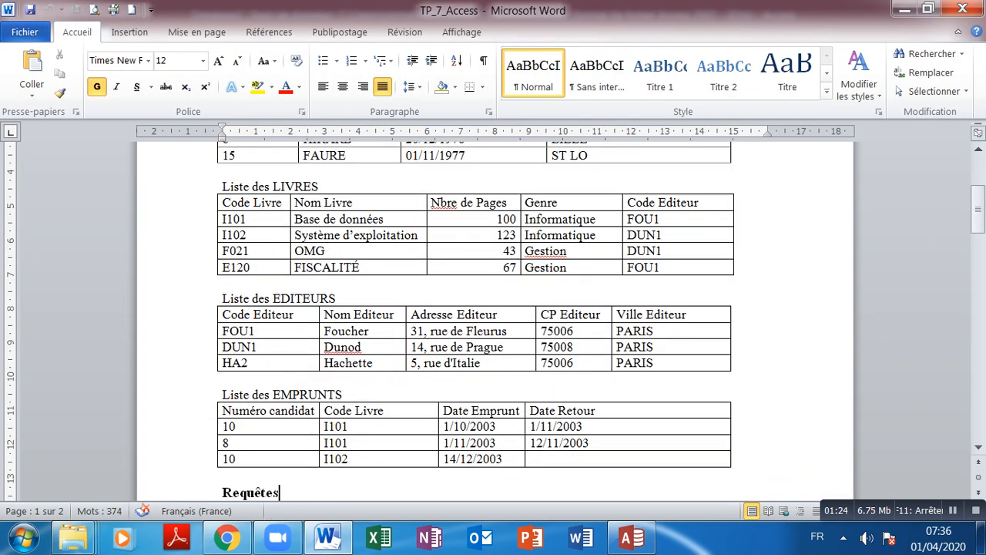
{"action": "left_click", "coordinate": [255, 402]}
{"action": "left_click", "coordinate": [239, 410]}
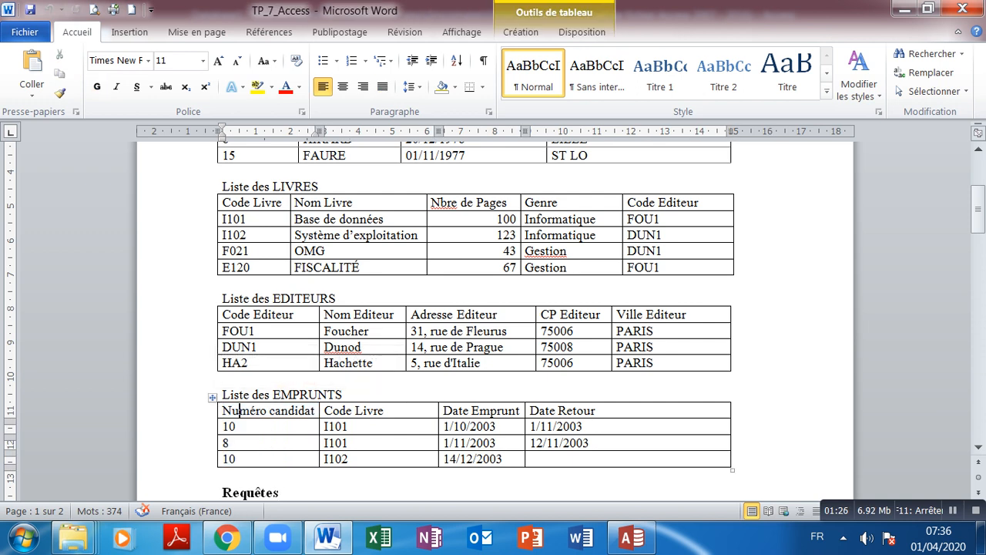
{"action": "left_click", "coordinate": [212, 397]}
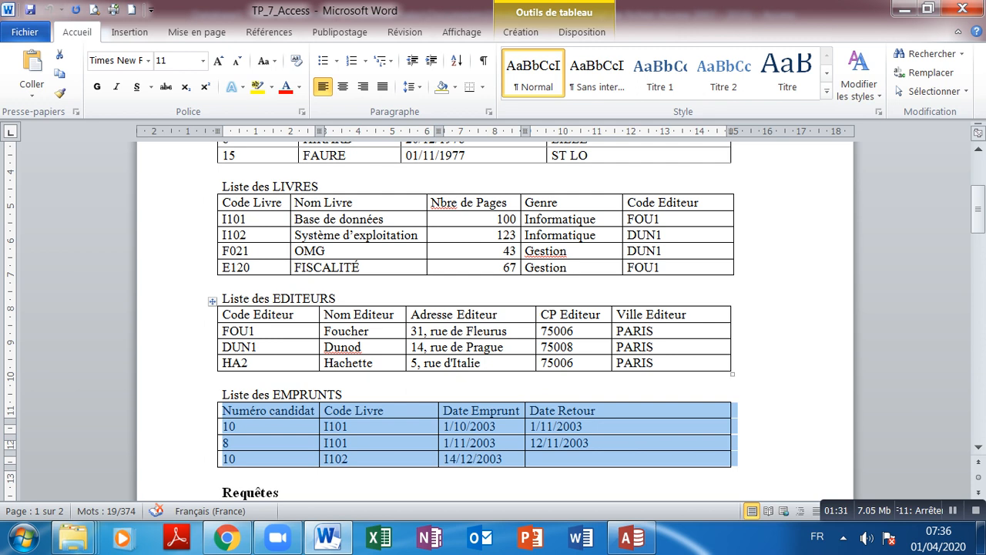
{"action": "mouse_move", "coordinate": [979, 208]}
{"action": "left_mouse_down"}
{"action": "mouse_move", "coordinate": [978, 191]}
{"action": "mouse_move", "coordinate": [979, 205]}
{"action": "left_mouse_up"}
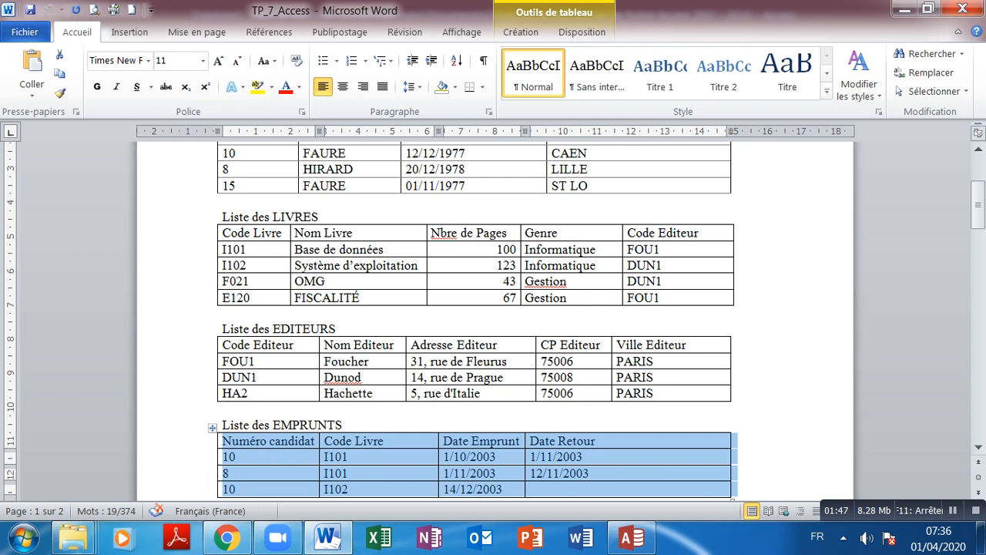
Return to Access, create a new table, and save it as Emprunts for design view.
{"action": "left_click", "coordinate": [632, 538]}
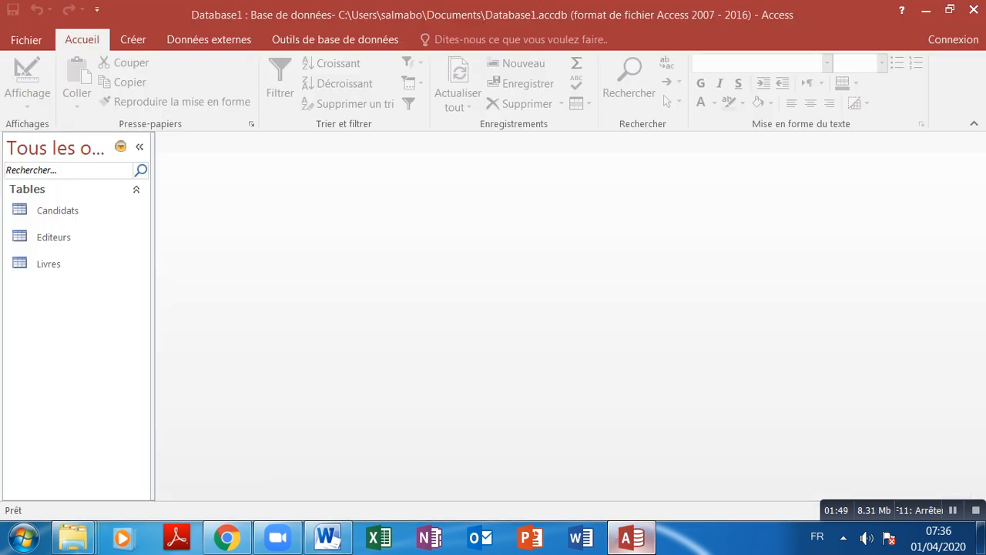
{"action": "left_click", "coordinate": [132, 39]}
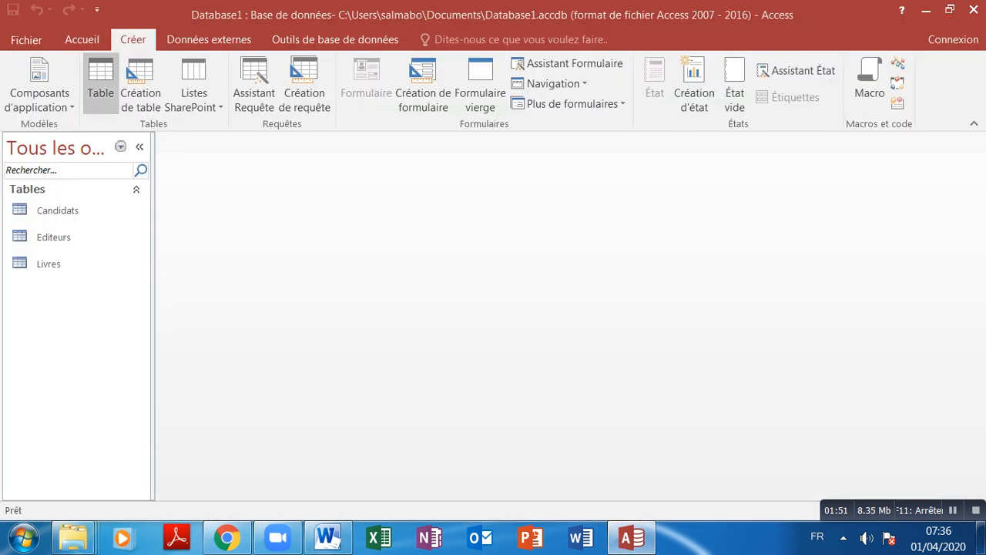
{"action": "left_click", "coordinate": [100, 81]}
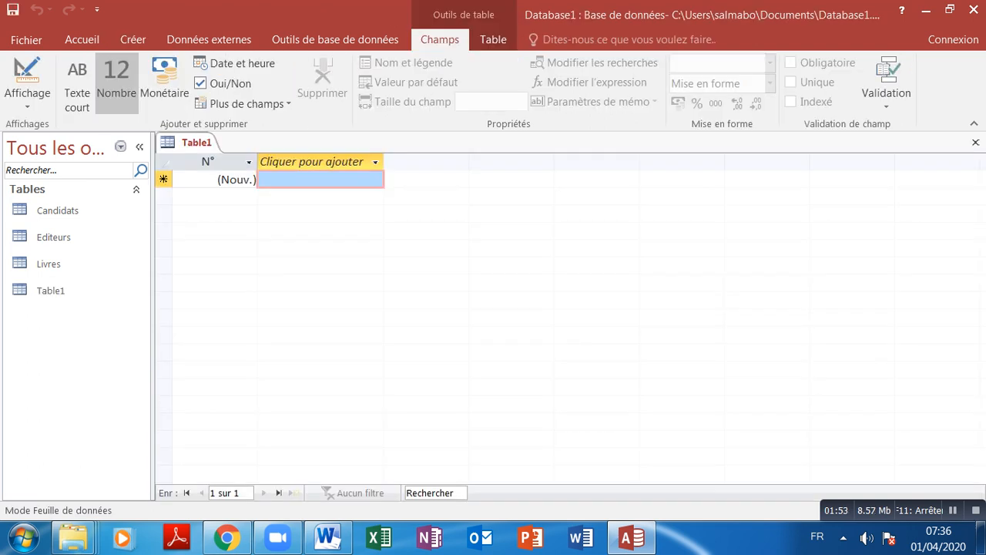
{"action": "left_click", "coordinate": [27, 77]}
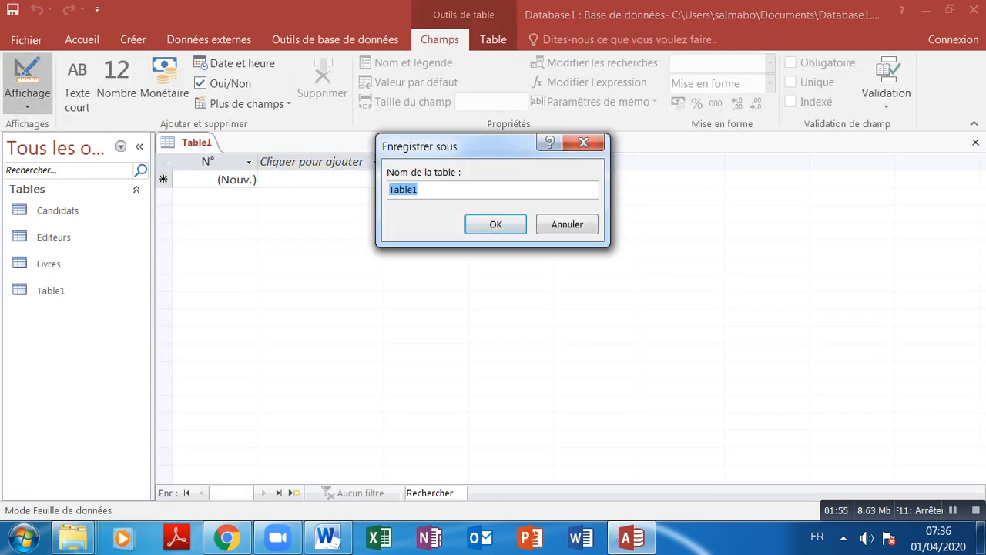
{"action": "type", "text": "Emp"}
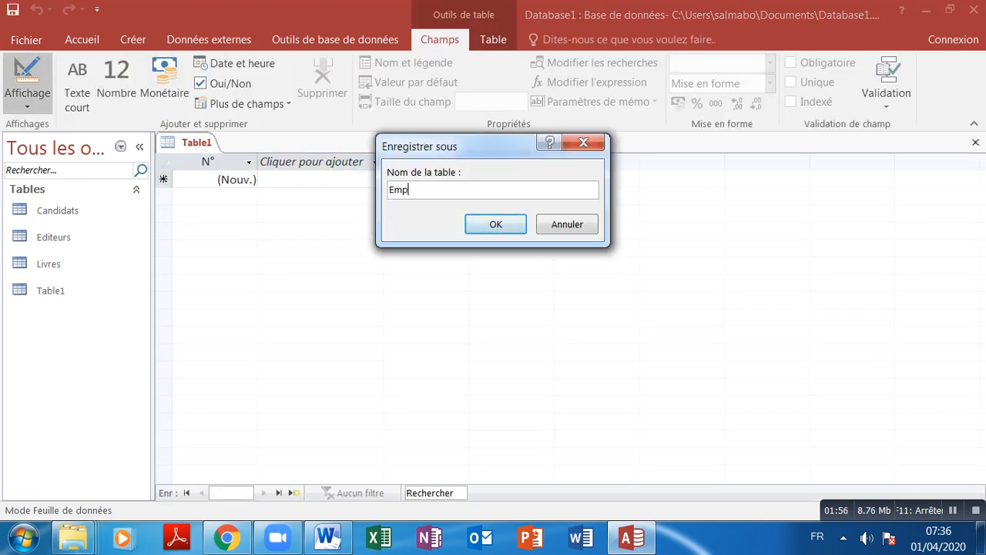
{"action": "type", "text": "runts"}
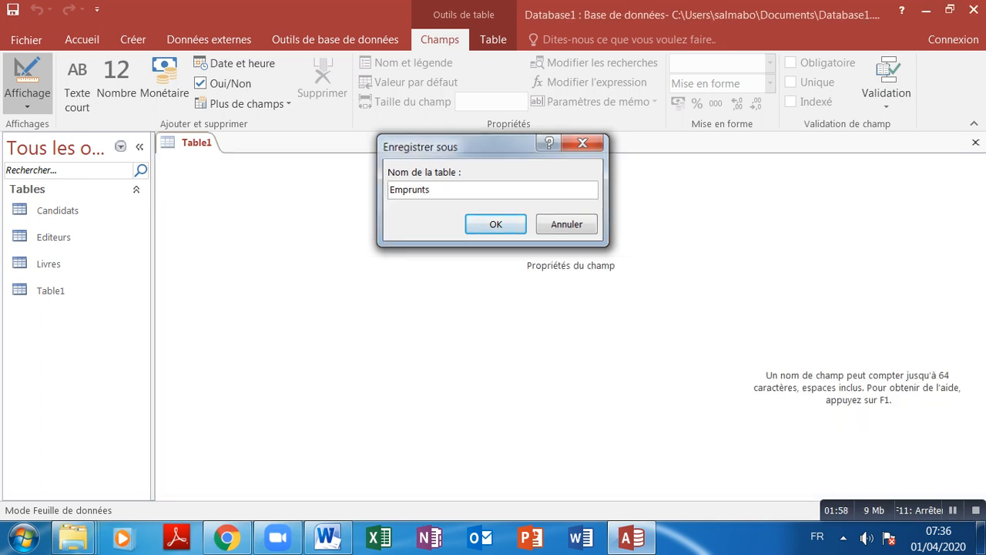
Confirm the table name Emprunts and set the data type of its N° field to Numérique.
{"action": "key", "text": "Return"}
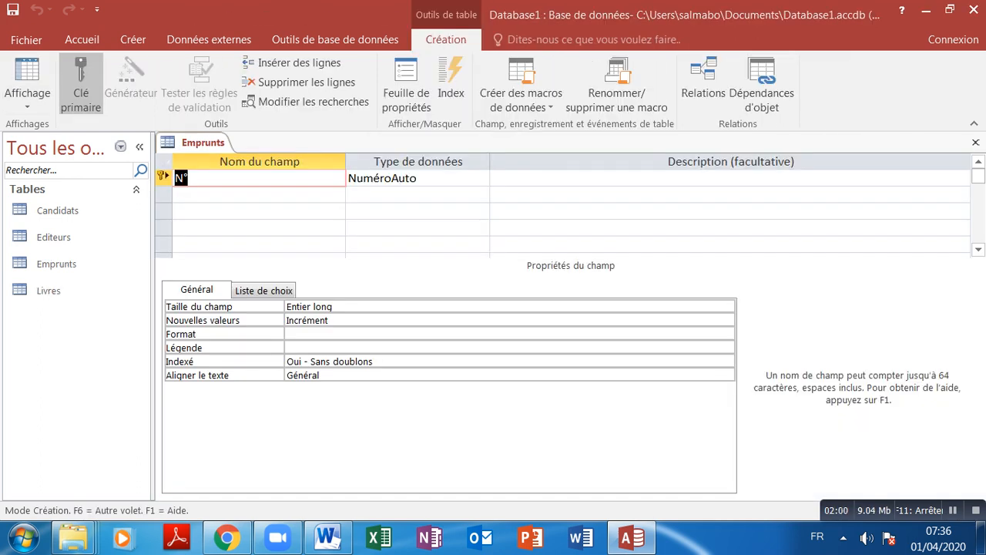
{"action": "left_click", "coordinate": [480, 178]}
{"action": "left_click", "coordinate": [480, 178]}
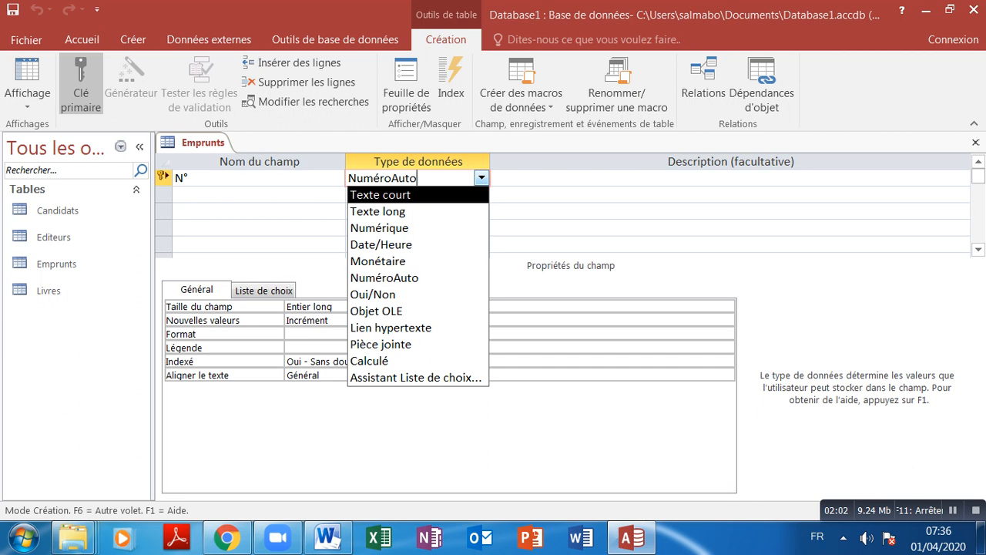
{"action": "left_click", "coordinate": [416, 228]}
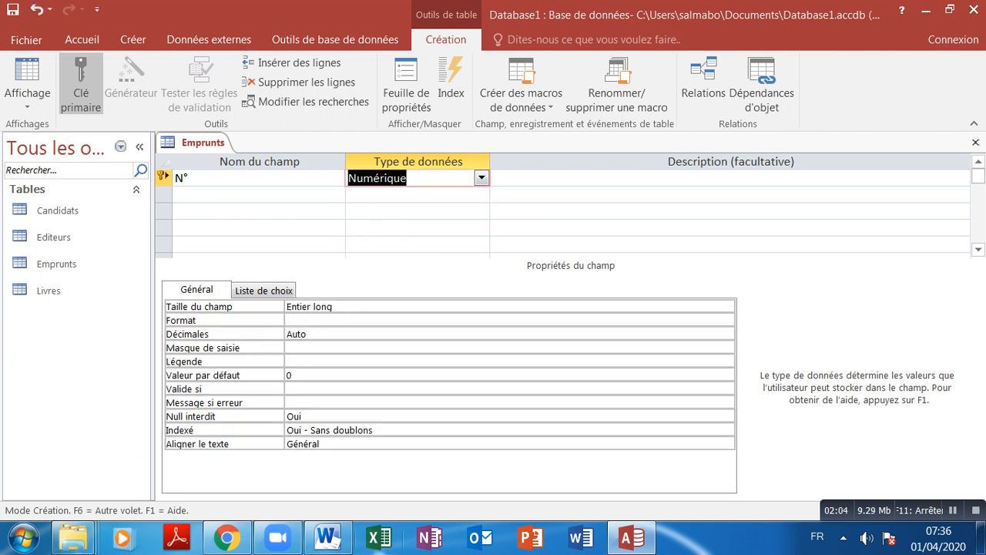
Check the EMPRUNTS list in the Word document, then add a second field N2 of type Texte court to Emprunts in Access.
{"action": "left_click", "coordinate": [328, 537]}
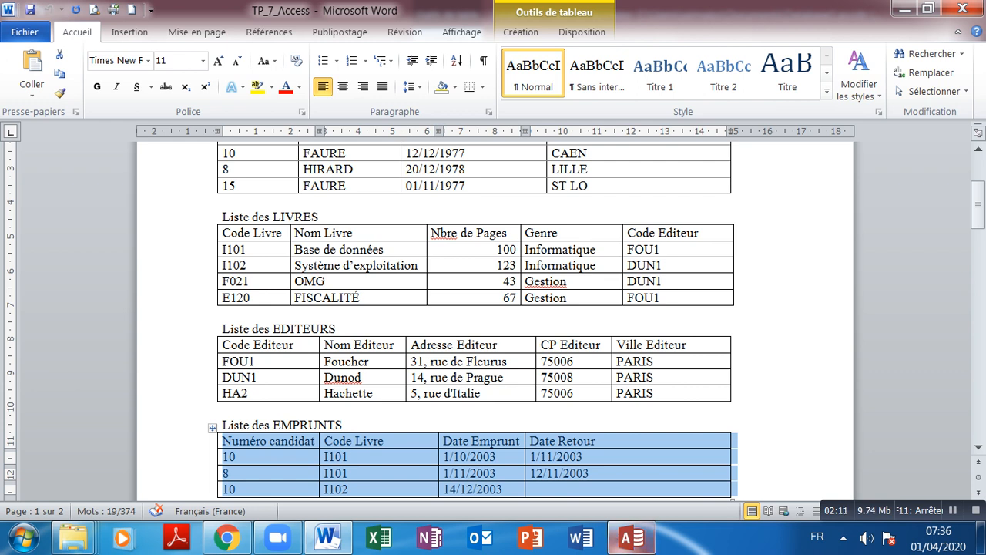
{"action": "left_click", "coordinate": [632, 538]}
{"action": "left_click", "coordinate": [231, 211]}
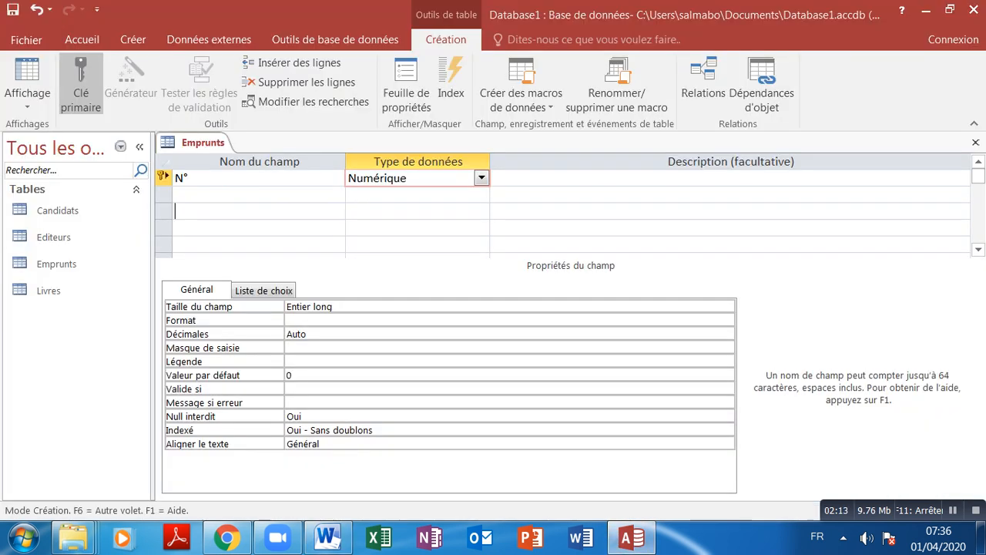
{"action": "left_click", "coordinate": [232, 195]}
{"action": "type", "text": "N2"}
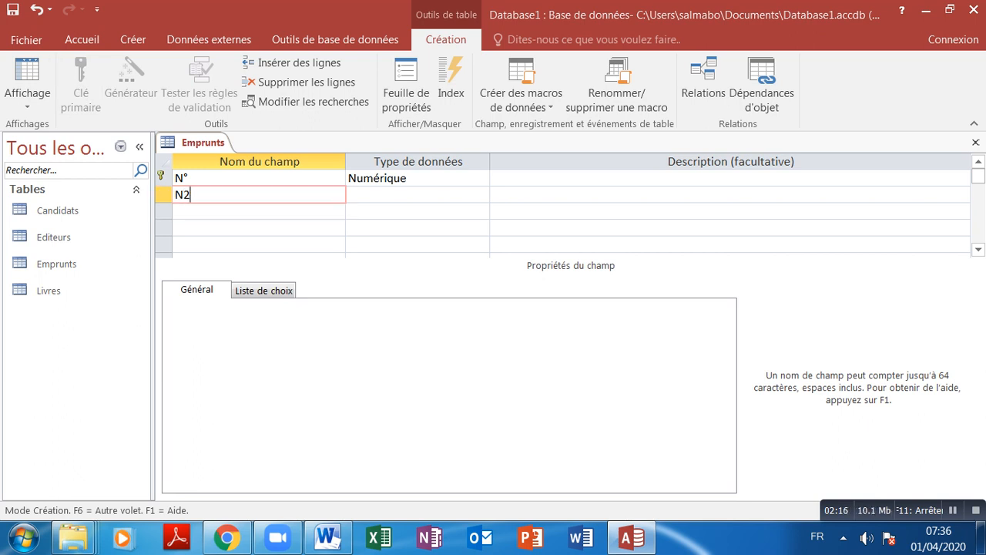
{"action": "left_click", "coordinate": [406, 195]}
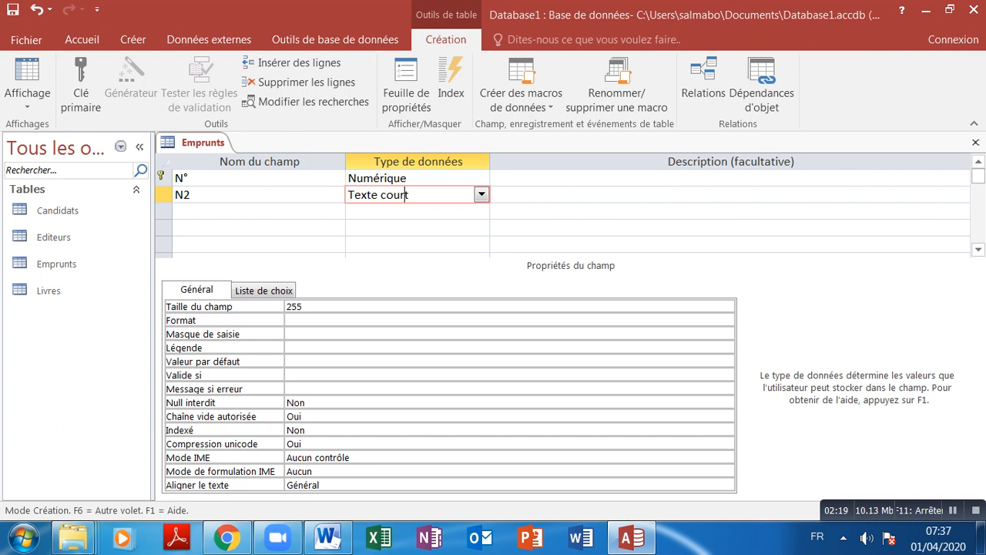
Make the N° and N2 fields together the primary key of Emprunts.
{"action": "left_click", "coordinate": [162, 178]}
{"action": "left_click", "coordinate": [162, 195], "text": "shift"}
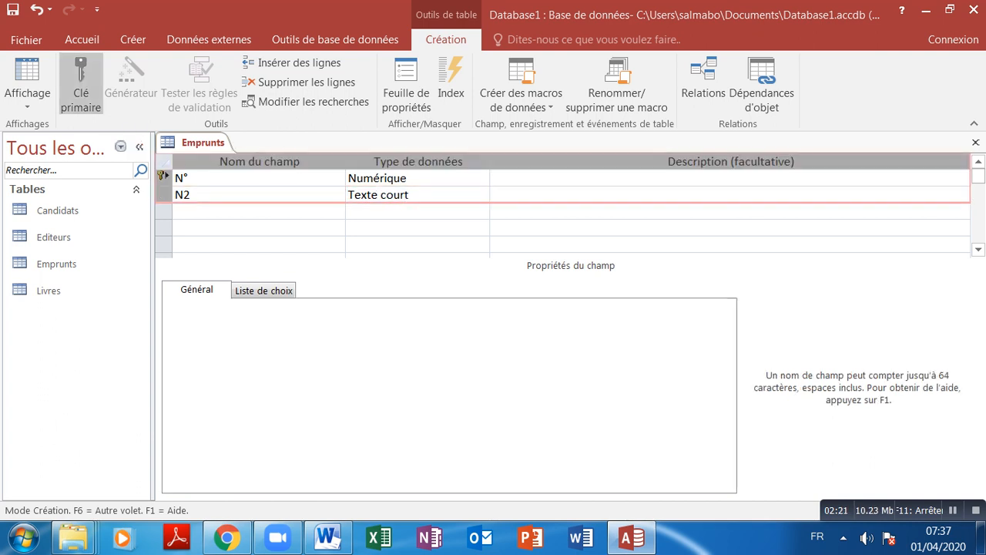
{"action": "left_click", "coordinate": [81, 85]}
Recheck the EMPRUNTS list in Word, then save the Access table and paste the copied list into its datasheet, accepting the records.
{"action": "left_click", "coordinate": [327, 537]}
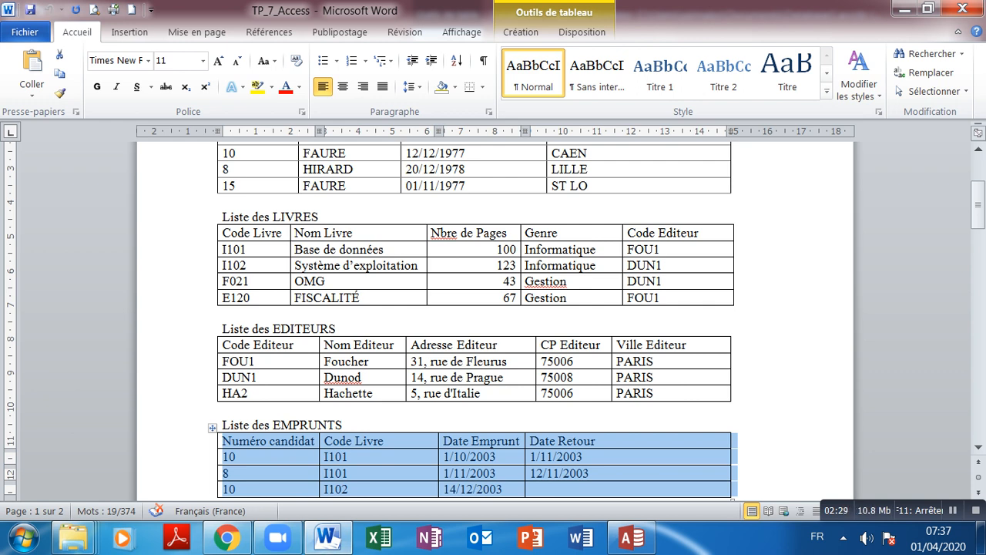
{"action": "left_click", "coordinate": [385, 442]}
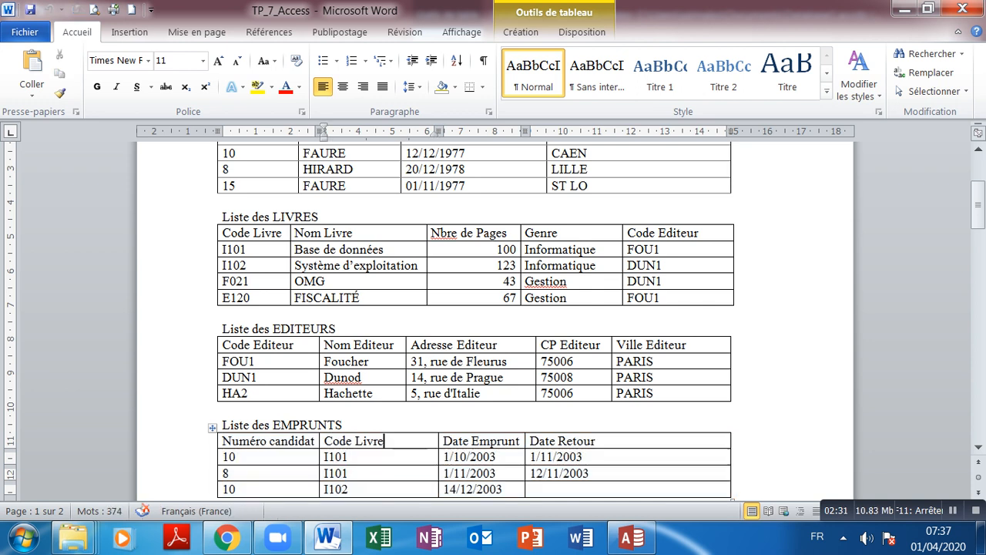
{"action": "left_click", "coordinate": [632, 537]}
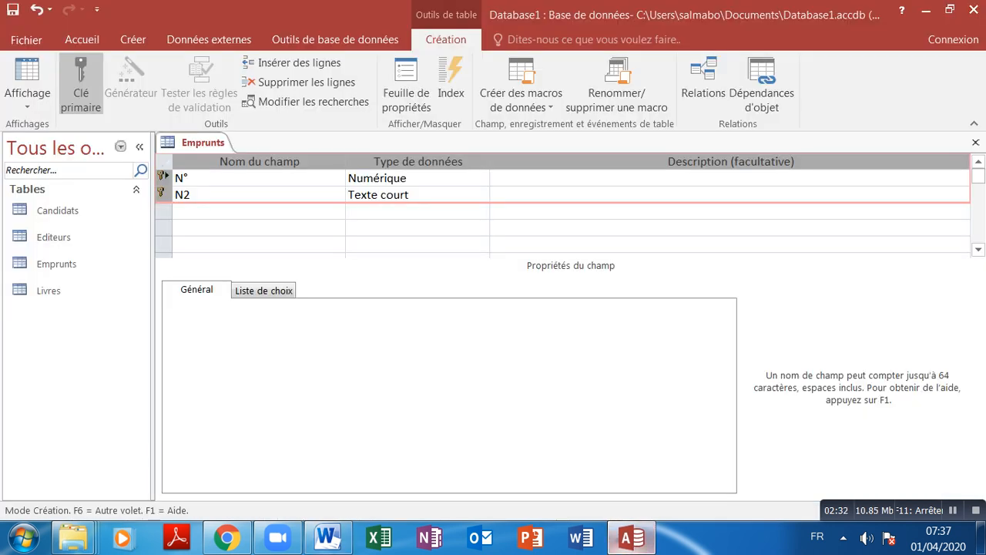
{"action": "left_click", "coordinate": [27, 73]}
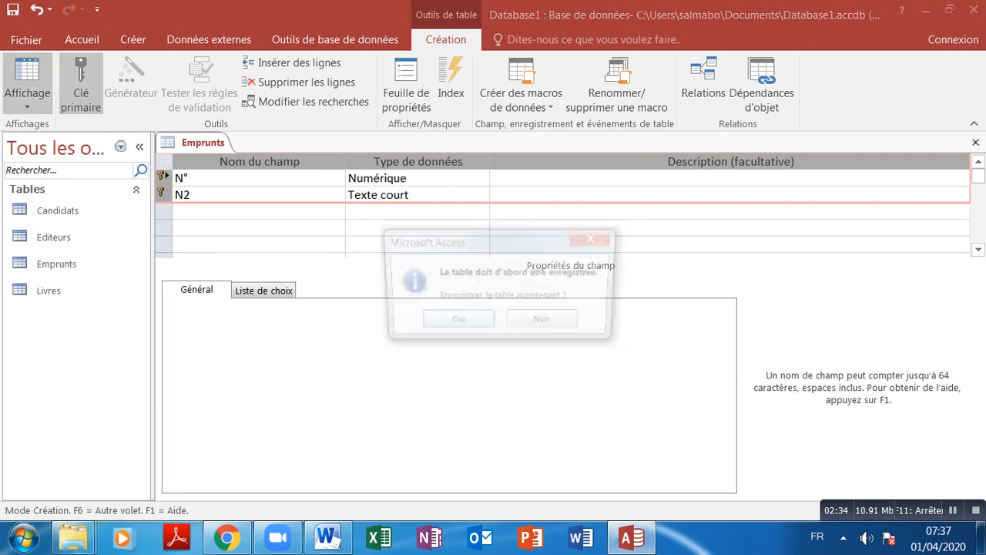
{"action": "left_click", "coordinate": [454, 323]}
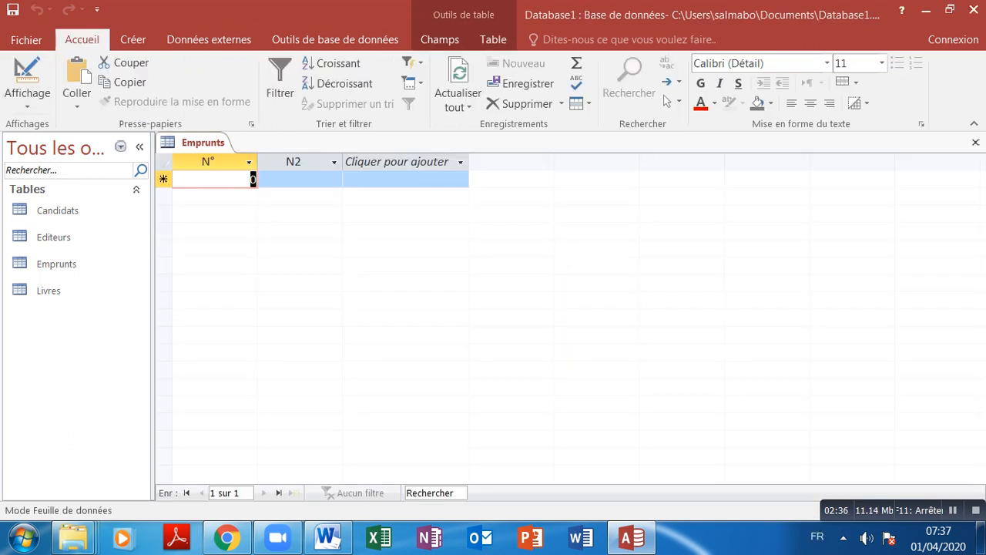
{"action": "type", "text": "10\tI101\t01/10/2003\t01/11/2003 8\tI101\t01/11/2003\t12/11/2003 10\tI102\t14/12/2003"}
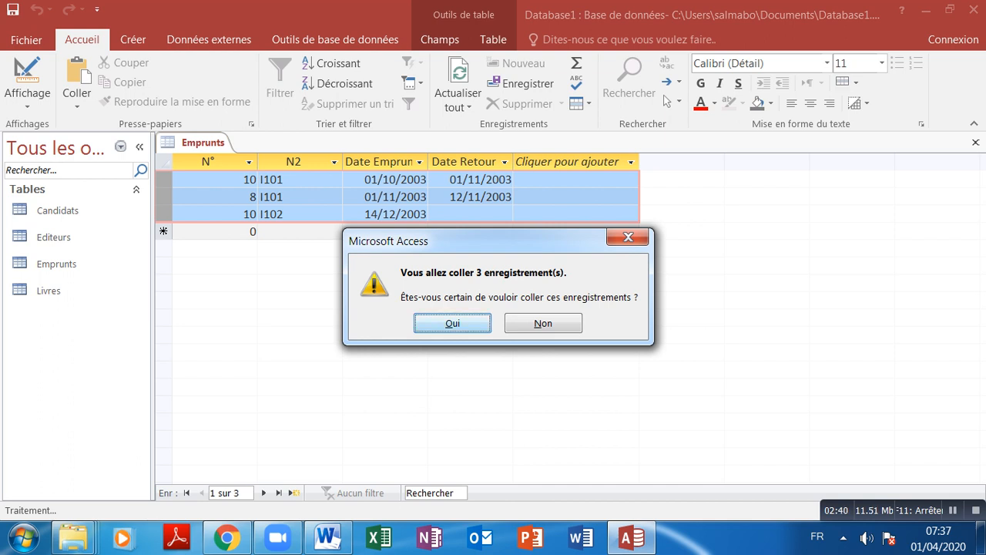
{"action": "key", "text": "Return"}
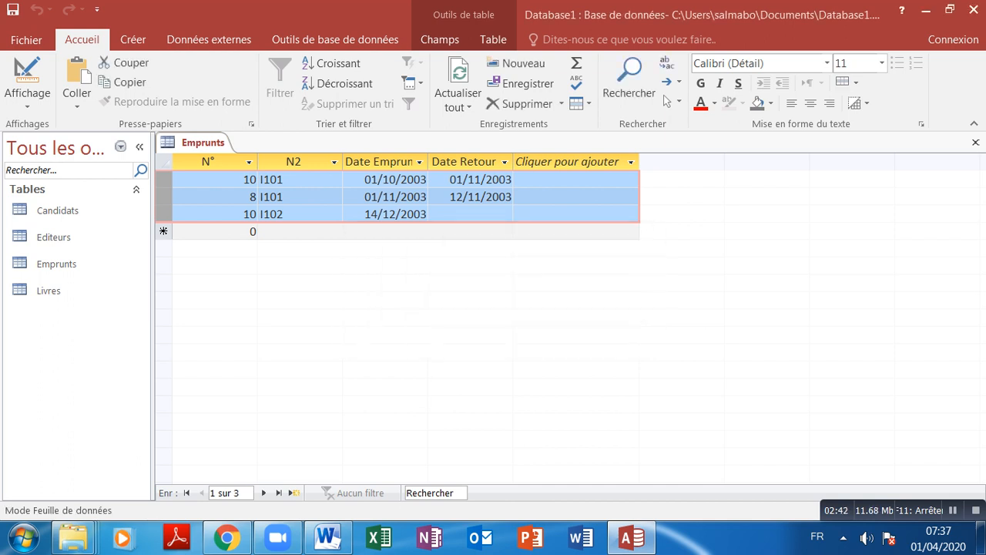
In the design view of Emprunts, rename the N° field with the heading Numéro candidat copied from the Word document's EMPRUNTS list.
{"action": "left_click", "coordinate": [27, 77]}
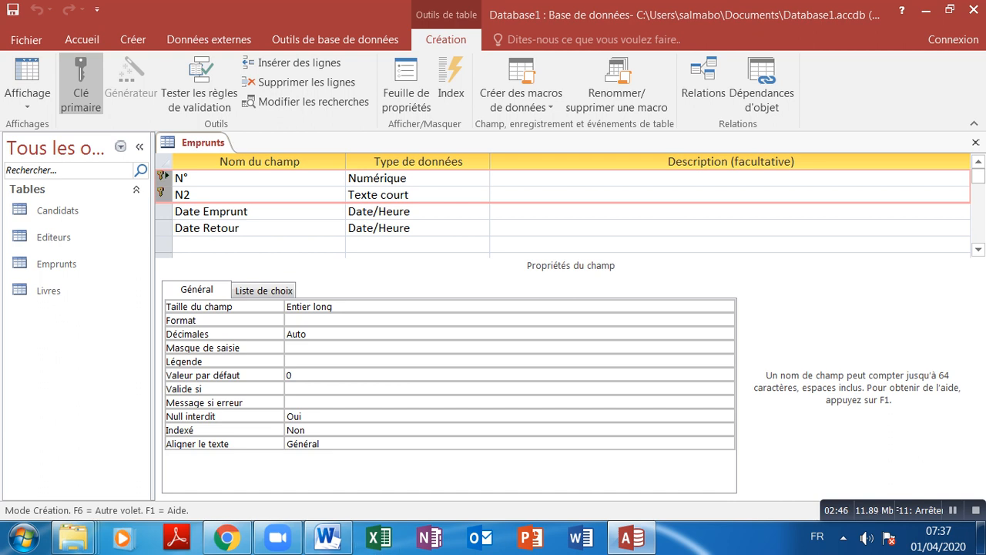
{"action": "left_click", "coordinate": [327, 537]}
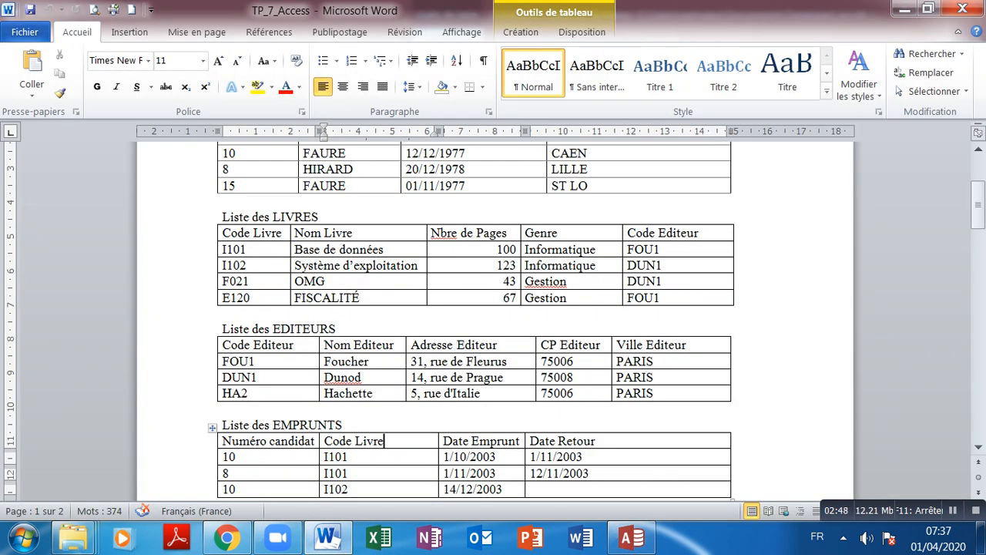
{"action": "left_click", "coordinate": [317, 441]}
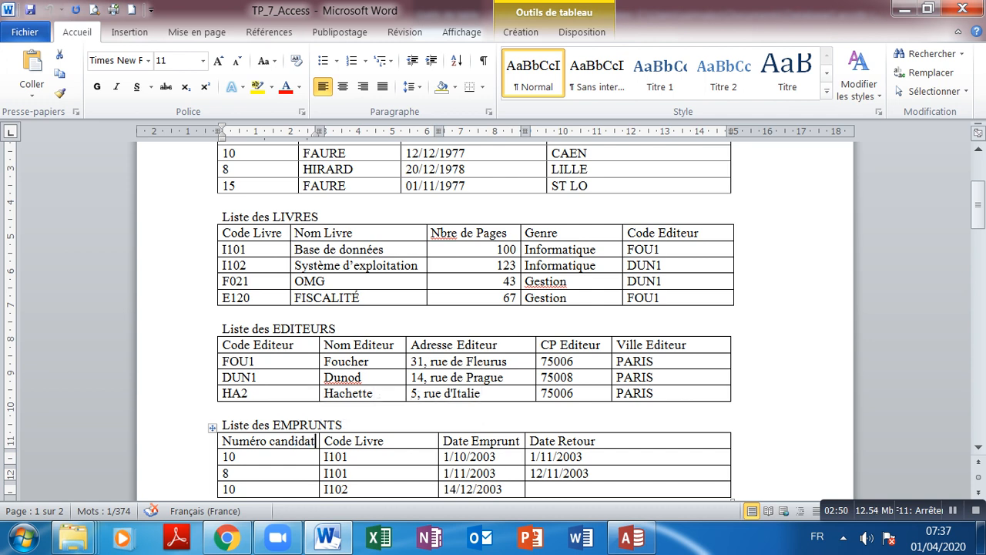
{"action": "key", "text": "ctrl+shift+Left"}
{"action": "key", "text": "ctrl+shift+Left"}
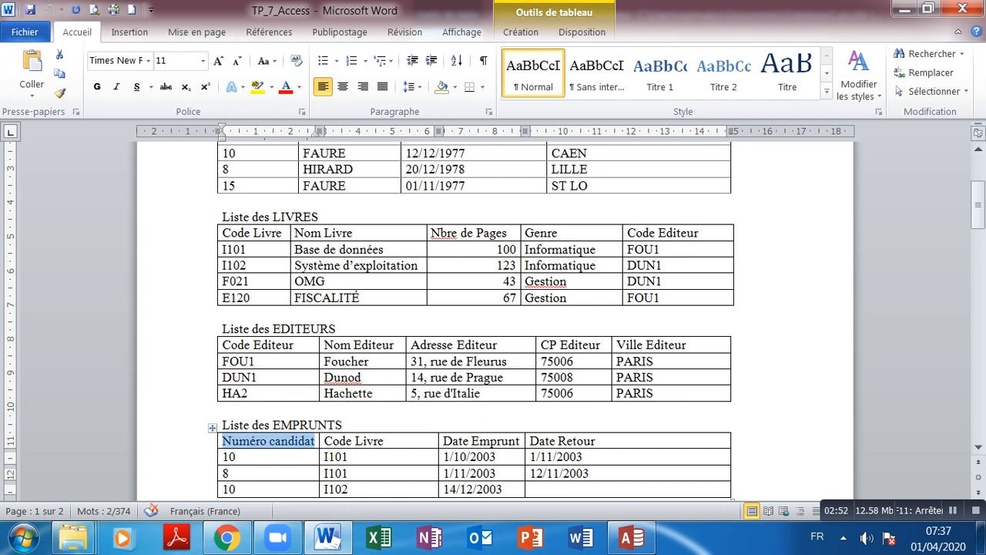
{"action": "left_click", "coordinate": [631, 537]}
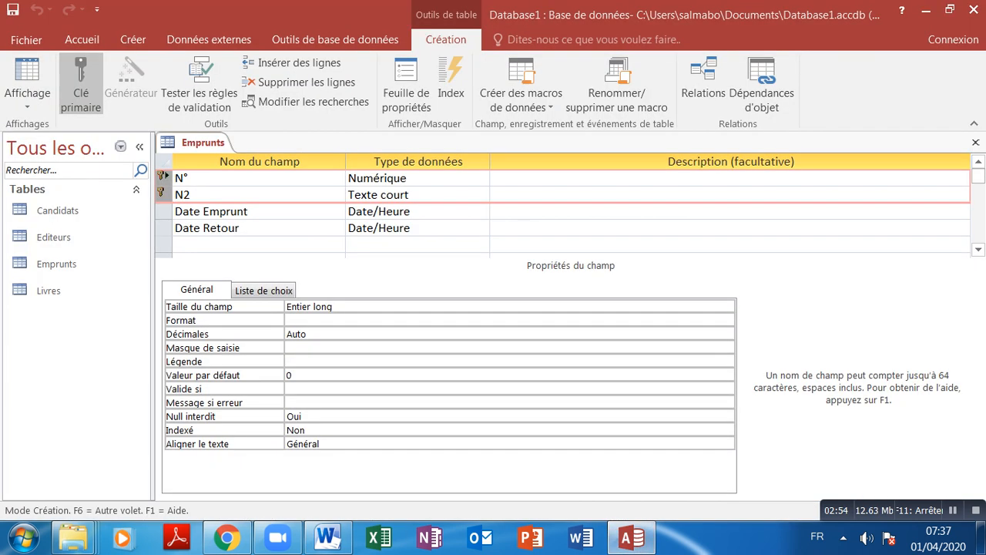
{"action": "double_click", "coordinate": [181, 178]}
{"action": "type", "text": "Numéro candidat"}
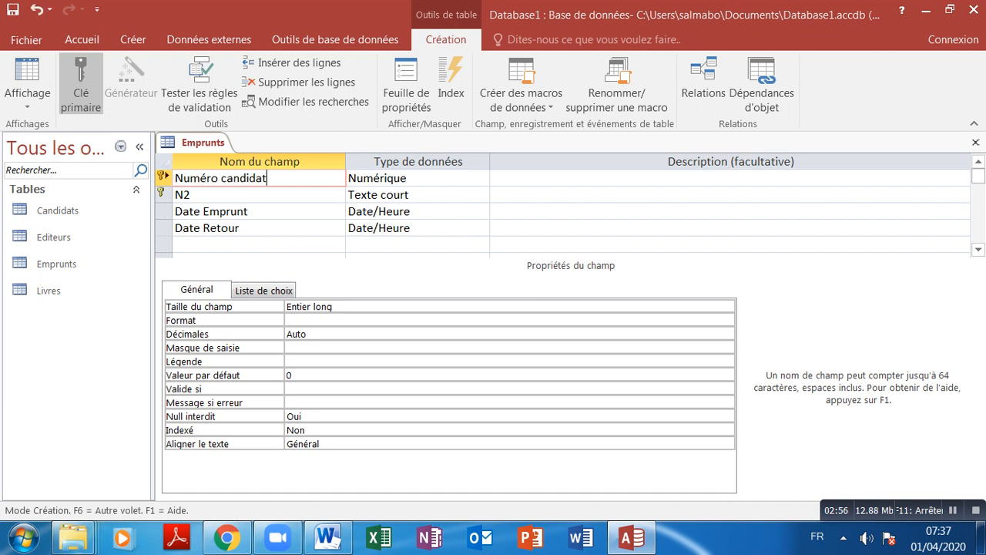
Rename the N2 field with the heading Code Livre copied from the Word document, and close Emprunts with its design changes saved.
{"action": "key", "text": "alt+Tab"}
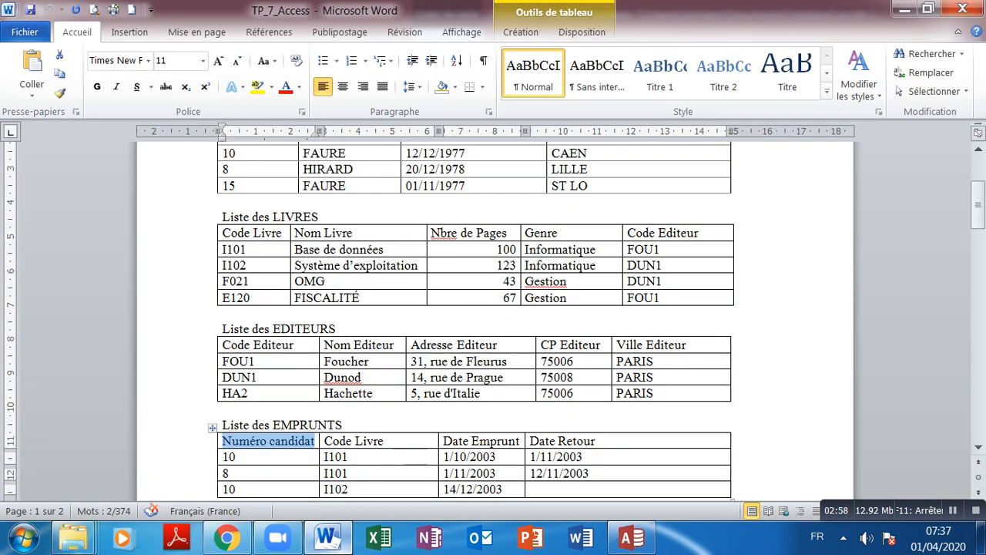
{"action": "left_click_drag", "start_coordinate": [384, 442], "coordinate": [326, 441]}
{"action": "key", "text": "ctrl+c"}
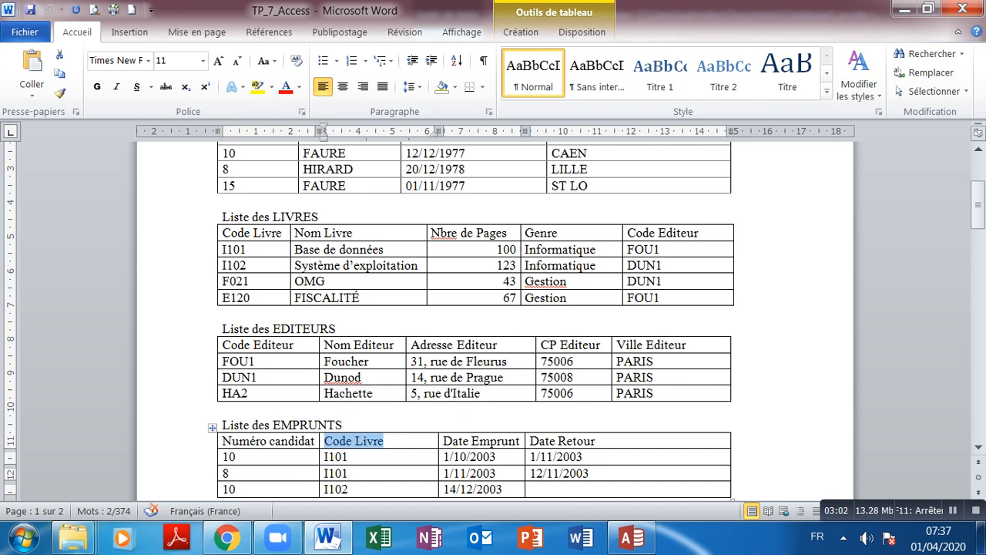
{"action": "key", "text": "alt+Tab"}
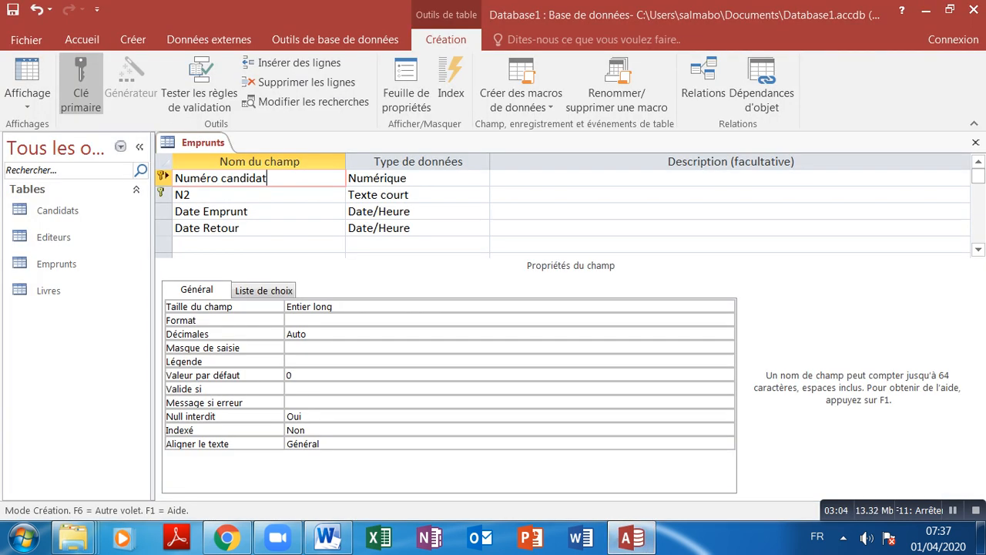
{"action": "key", "text": "Down"}
{"action": "key", "text": "ctrl+v"}
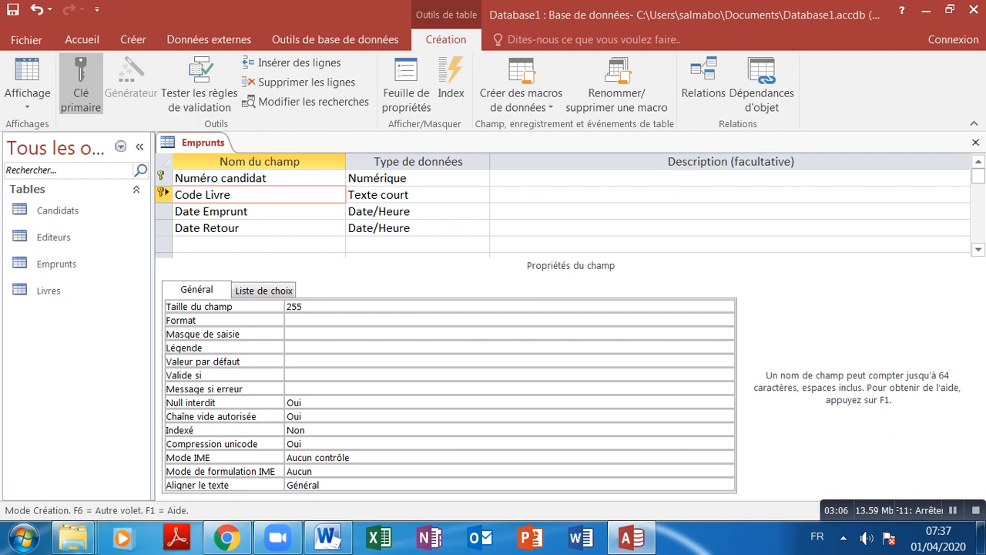
{"action": "left_click", "coordinate": [976, 142]}
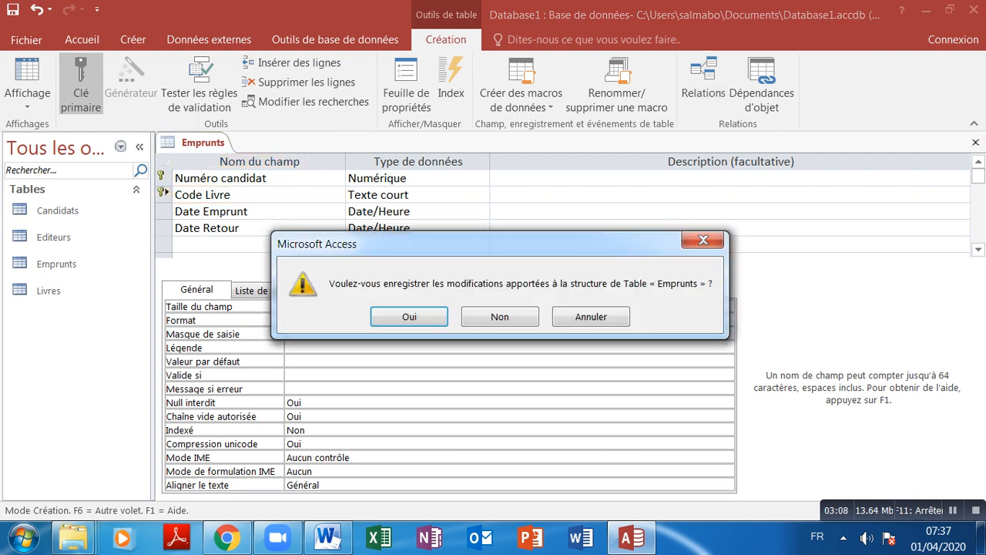
{"action": "key", "text": "Return"}
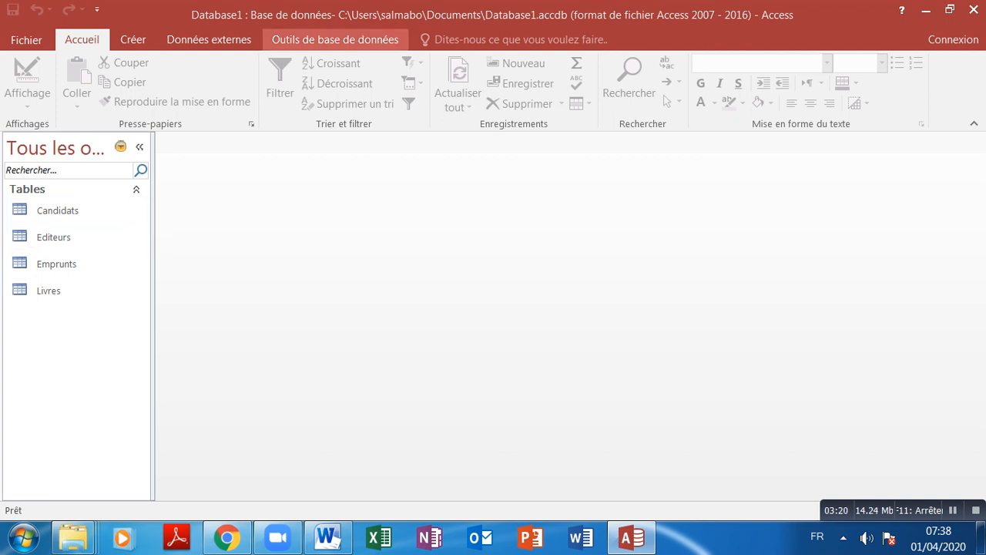
Open the database relationships layout and add the tables Candidats, Editeurs, Emprunts and Livres to it.
{"action": "left_click", "coordinate": [335, 40]}
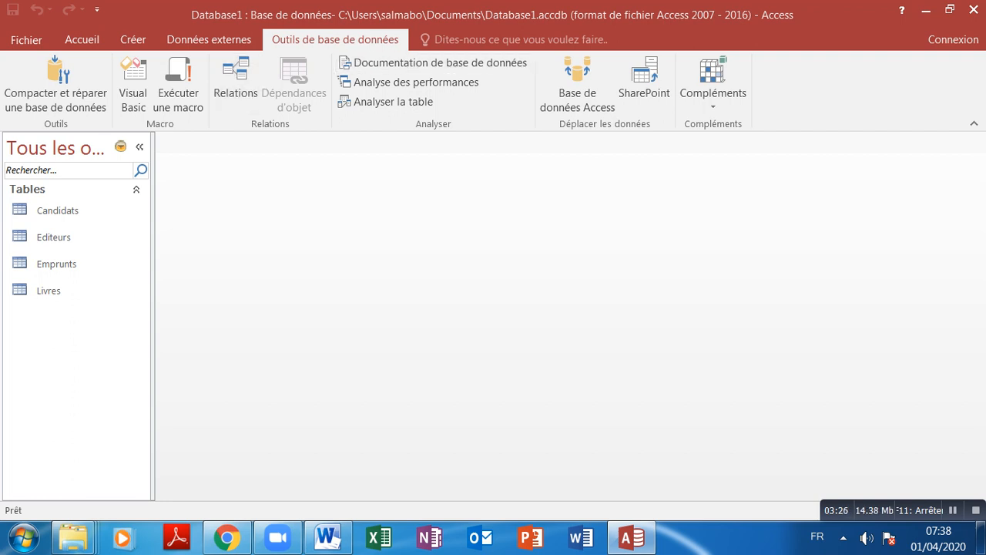
{"action": "left_click", "coordinate": [235, 84]}
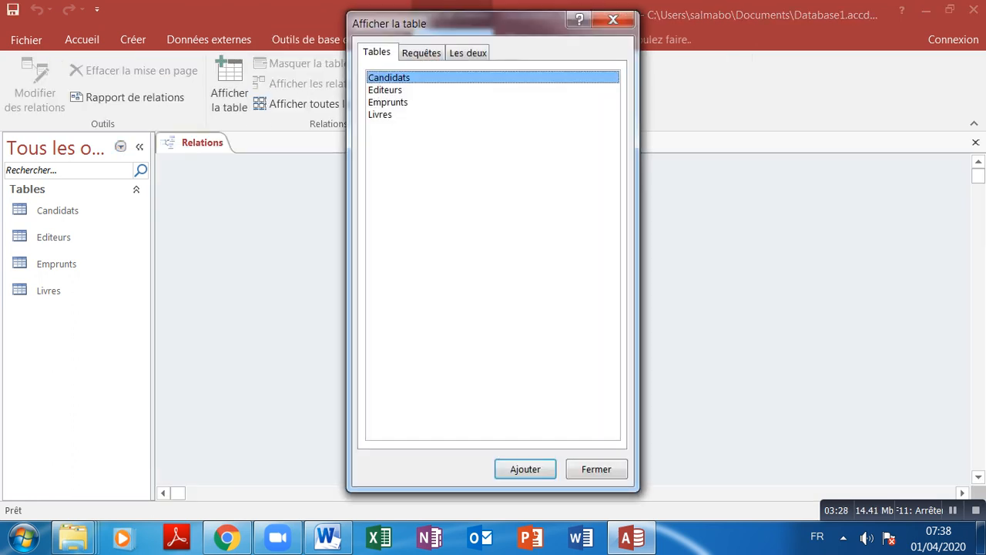
{"action": "left_click", "coordinate": [381, 114]}
{"action": "left_click", "coordinate": [389, 78], "text": "ctrl"}
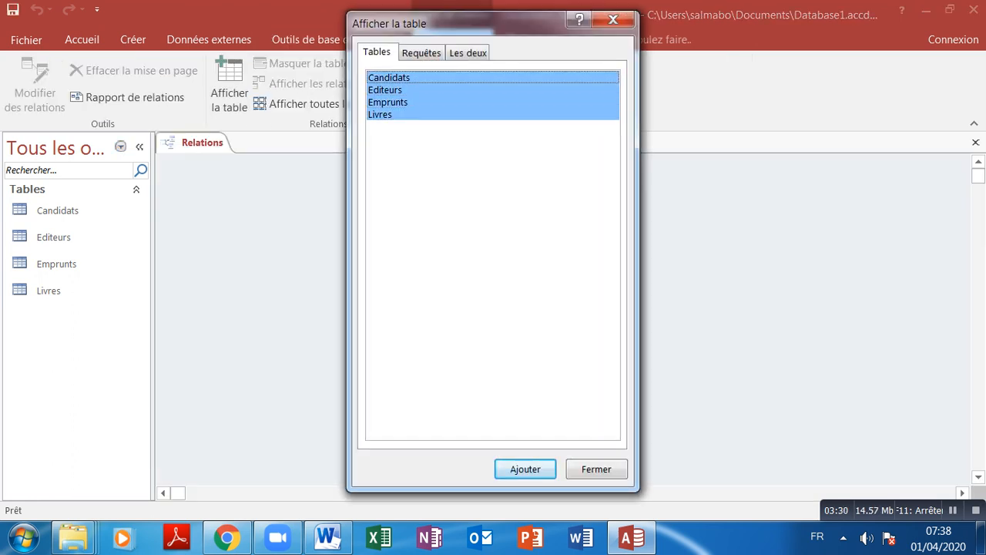
{"action": "left_click", "coordinate": [526, 469]}
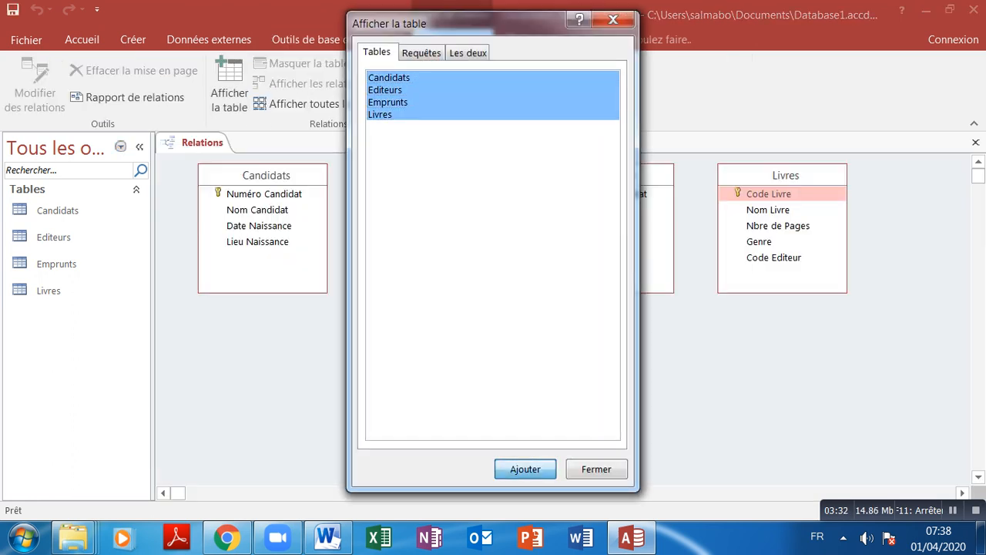
{"action": "left_click", "coordinate": [596, 469]}
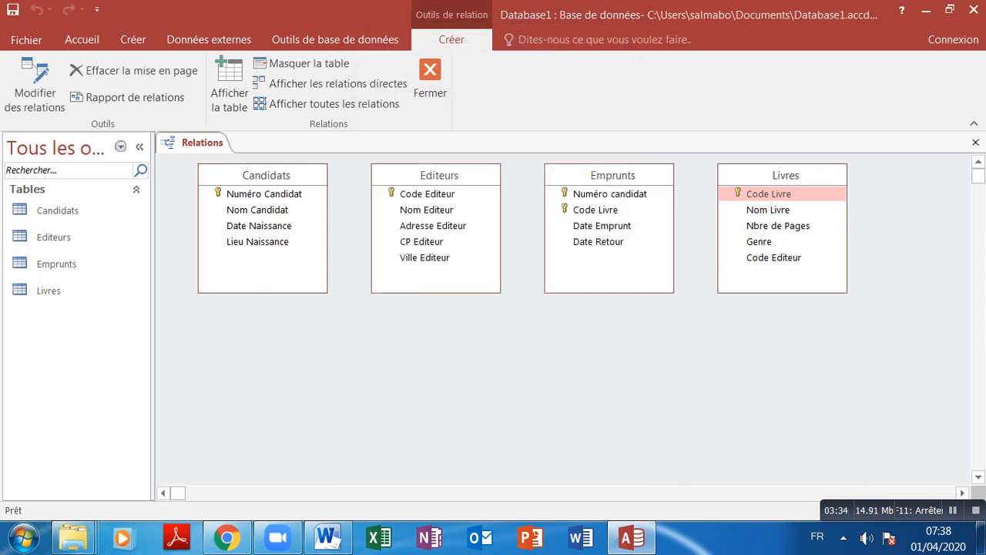
Arrange the relationships layout with Emprunts below and between Candidats and Editeurs, and Livres lower beside Editeurs.
{"action": "left_click_drag", "start_coordinate": [609, 175], "coordinate": [422, 341]}
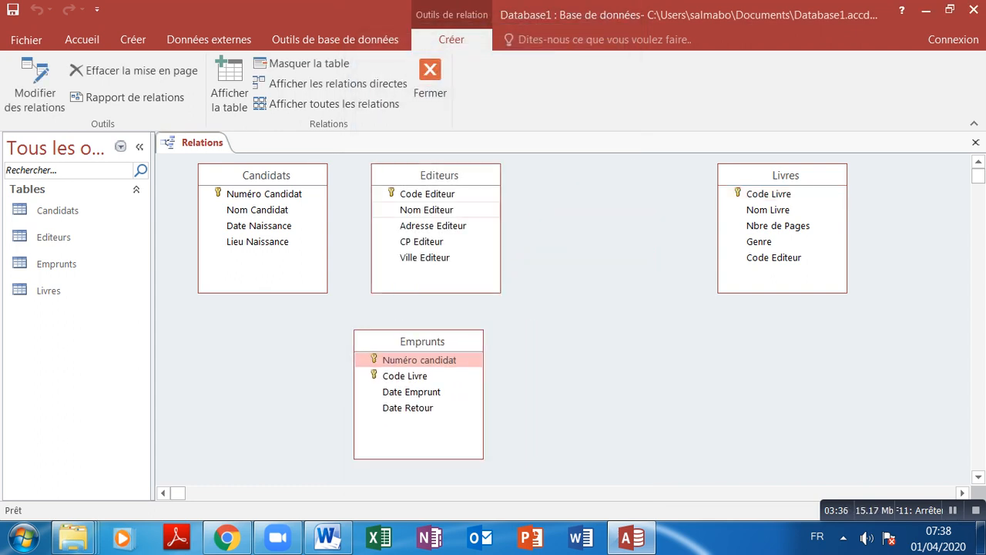
{"action": "left_click_drag", "start_coordinate": [439, 175], "coordinate": [532, 182]}
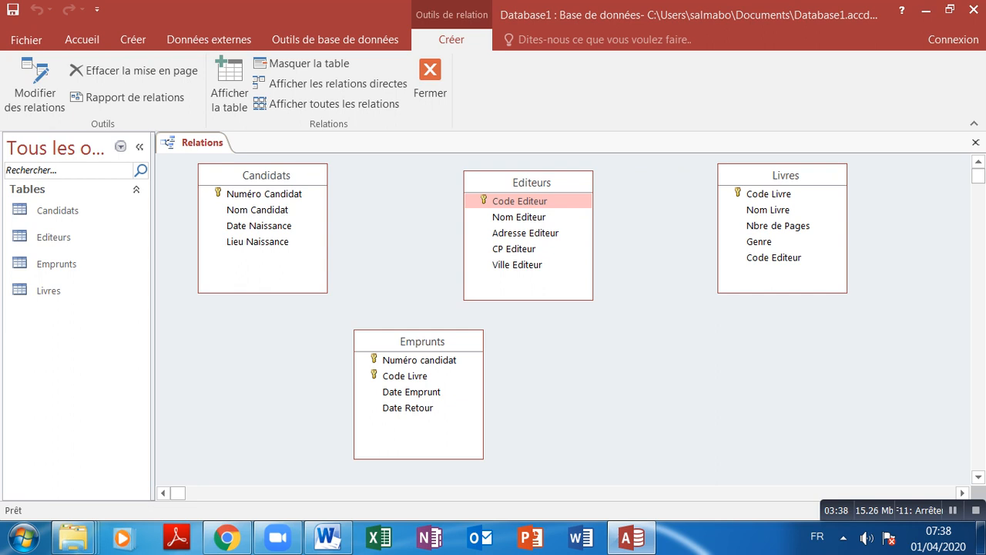
{"action": "left_click_drag", "start_coordinate": [782, 176], "coordinate": [734, 268]}
{"action": "left_click_drag", "start_coordinate": [528, 182], "coordinate": [556, 177]}
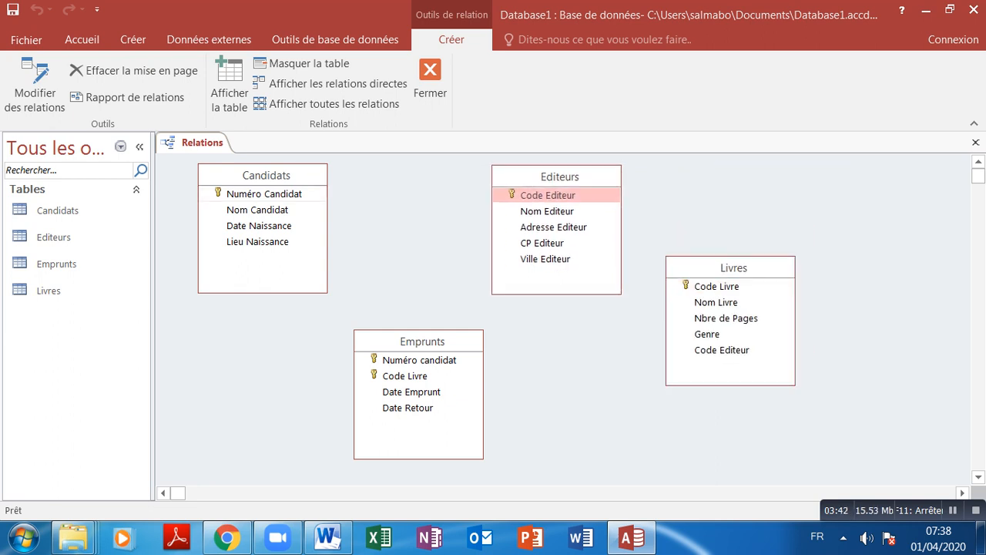
Relate Numéro Candidat in Candidats to Numéro candidat in Emprunts, with referential integrity enforced.
{"action": "left_click_drag", "start_coordinate": [256, 194], "coordinate": [419, 360]}
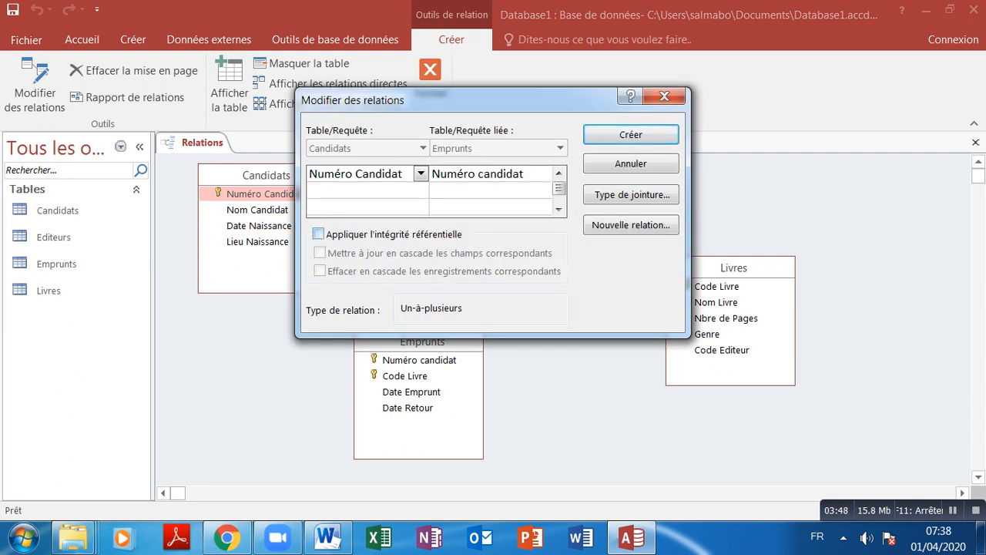
{"action": "left_click", "coordinate": [318, 234]}
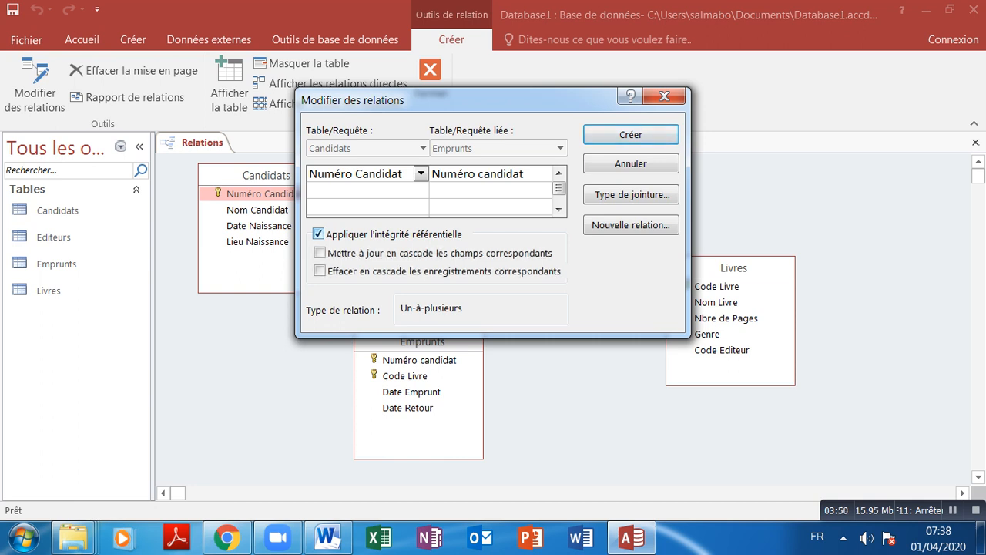
{"action": "key", "text": "Return"}
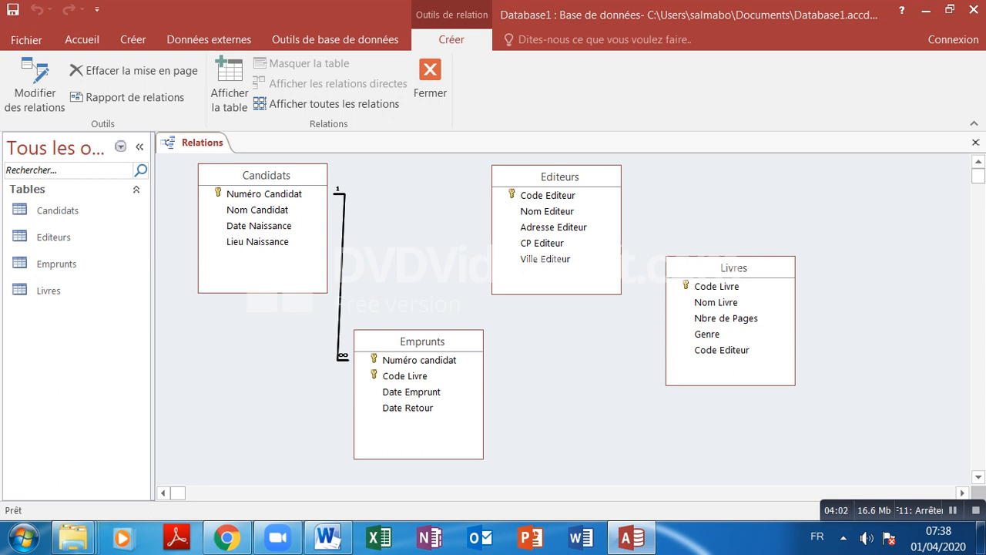
Relate Code Editeur in Editeurs to Code Editeur in Livres, with referential integrity enforced.
{"action": "left_click", "coordinate": [548, 196]}
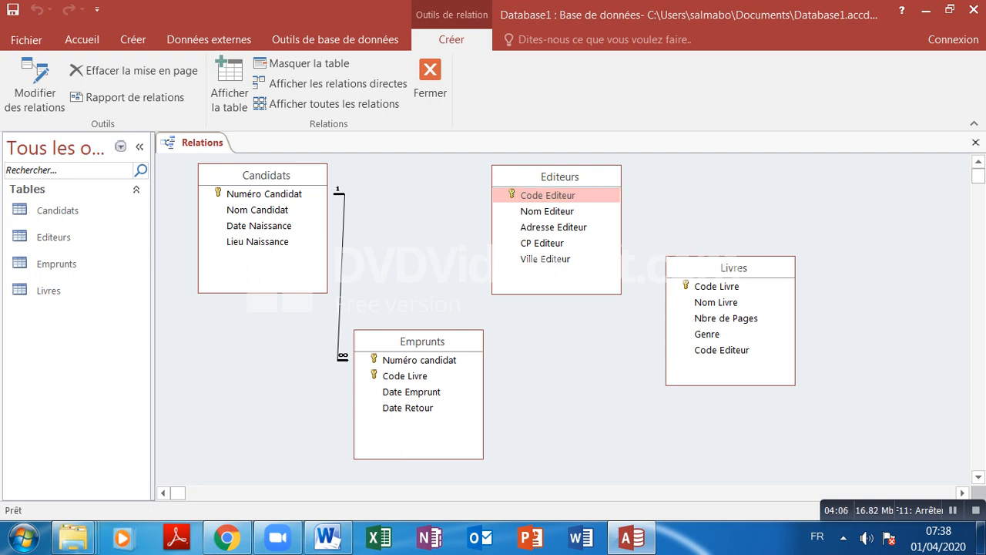
{"action": "left_click_drag", "start_coordinate": [548, 196], "coordinate": [722, 350]}
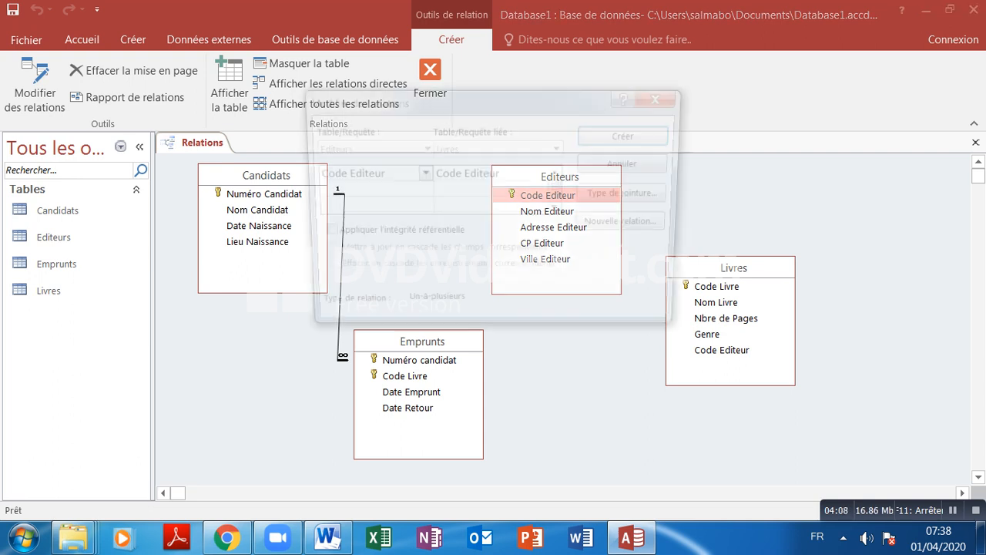
{"action": "left_click", "coordinate": [319, 233]}
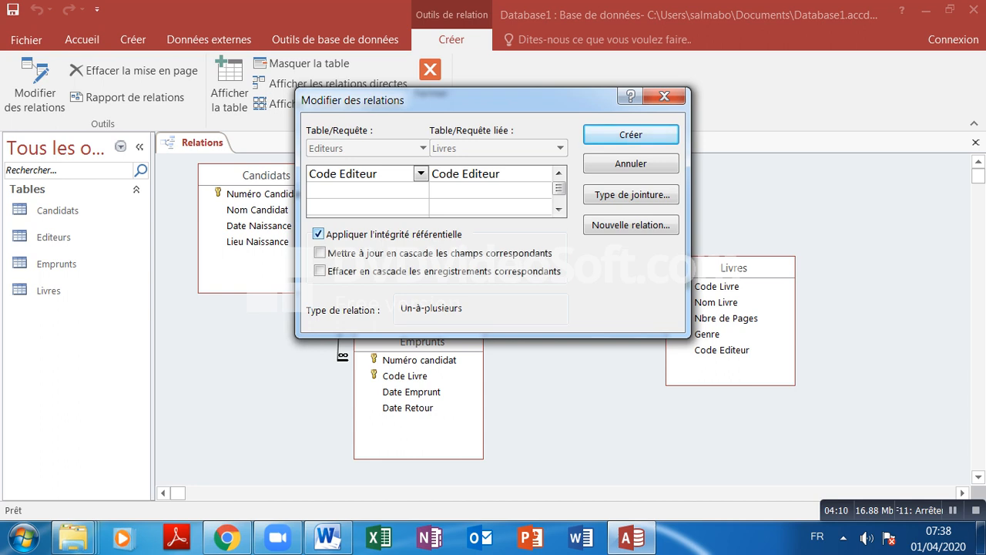
{"action": "left_click", "coordinate": [631, 134]}
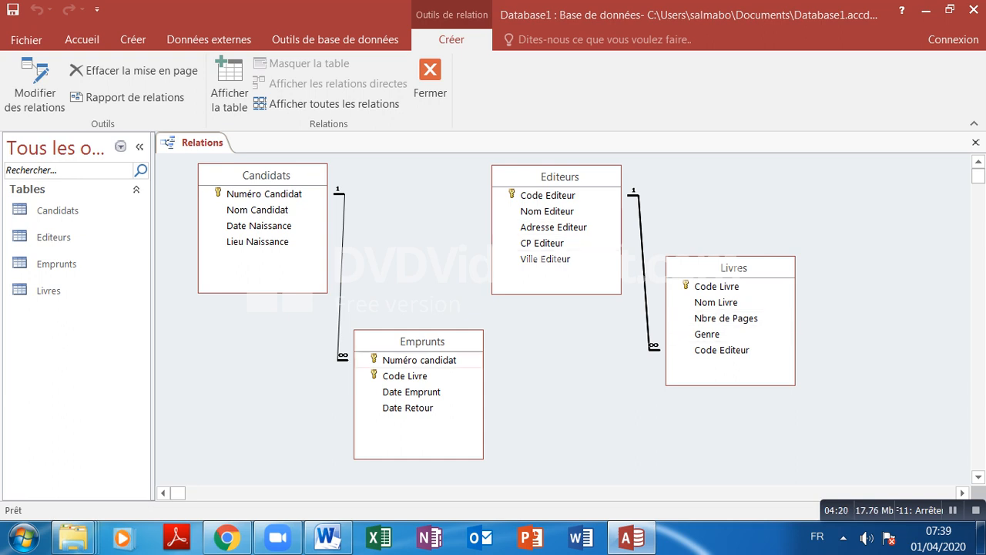
Relate Code Livre in Emprunts to Code Livre in Livres with referential integrity enforced, and close the relationships layout with its changes saved.
{"action": "left_click", "coordinate": [406, 376]}
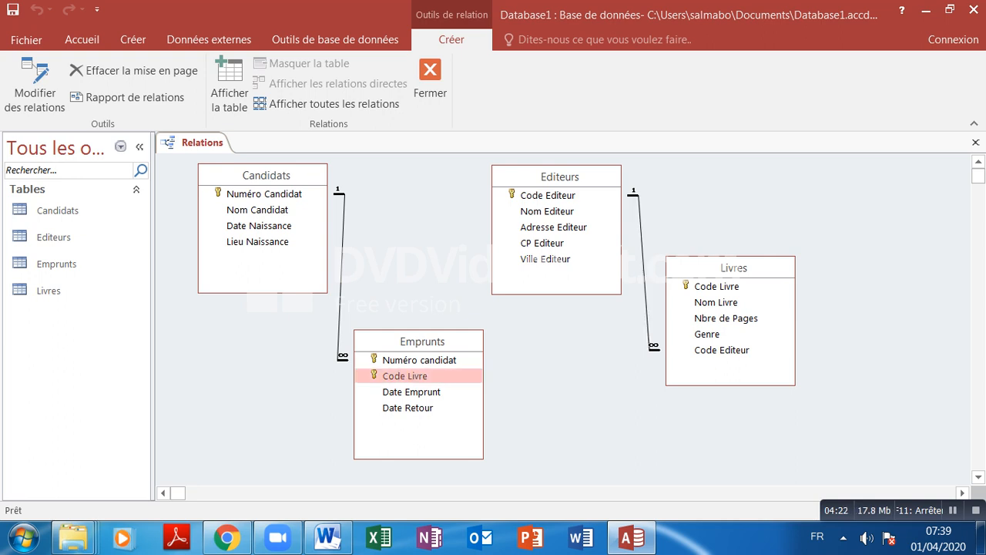
{"action": "left_click_drag", "start_coordinate": [405, 376], "coordinate": [717, 286]}
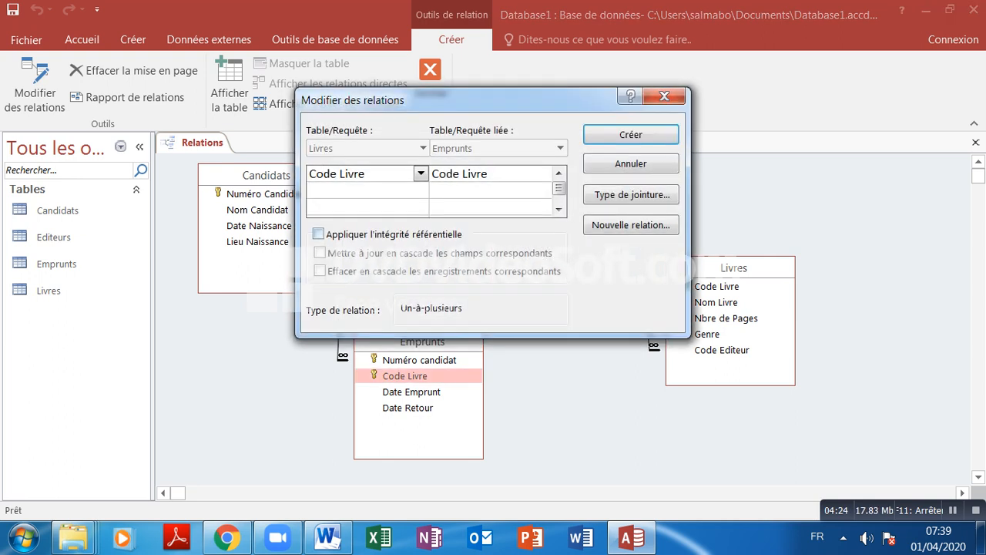
{"action": "left_click", "coordinate": [318, 234]}
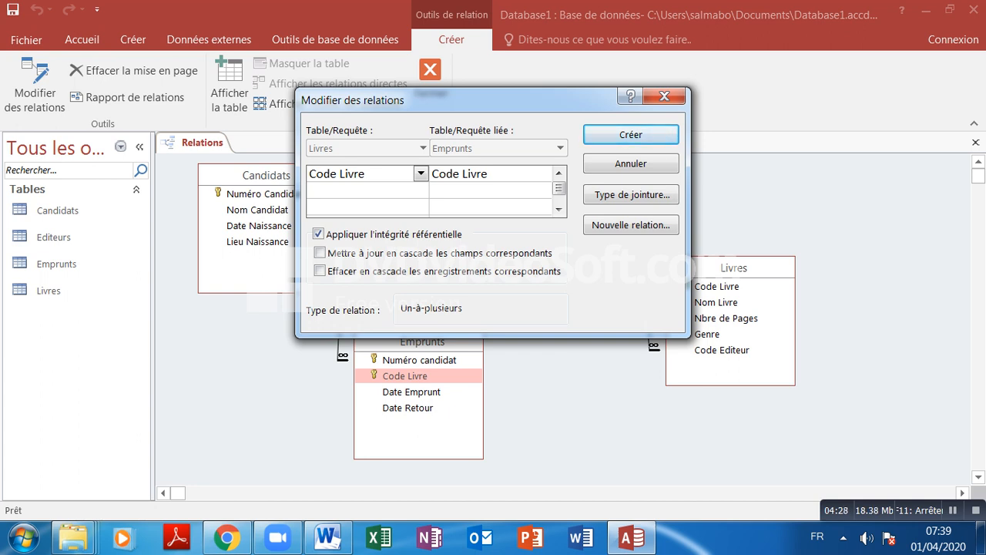
{"action": "left_click", "coordinate": [630, 134]}
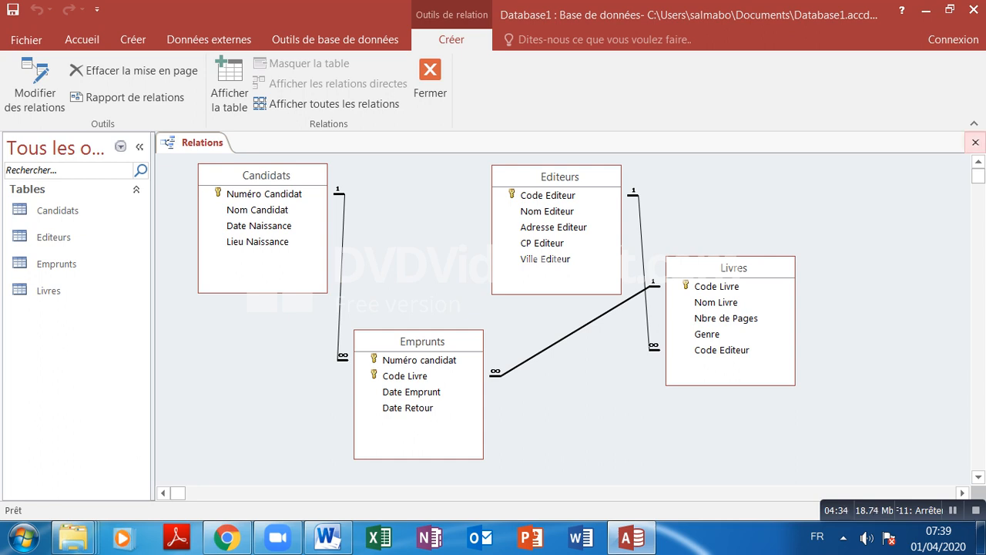
{"action": "left_click", "coordinate": [976, 142]}
{"action": "left_click", "coordinate": [408, 317]}
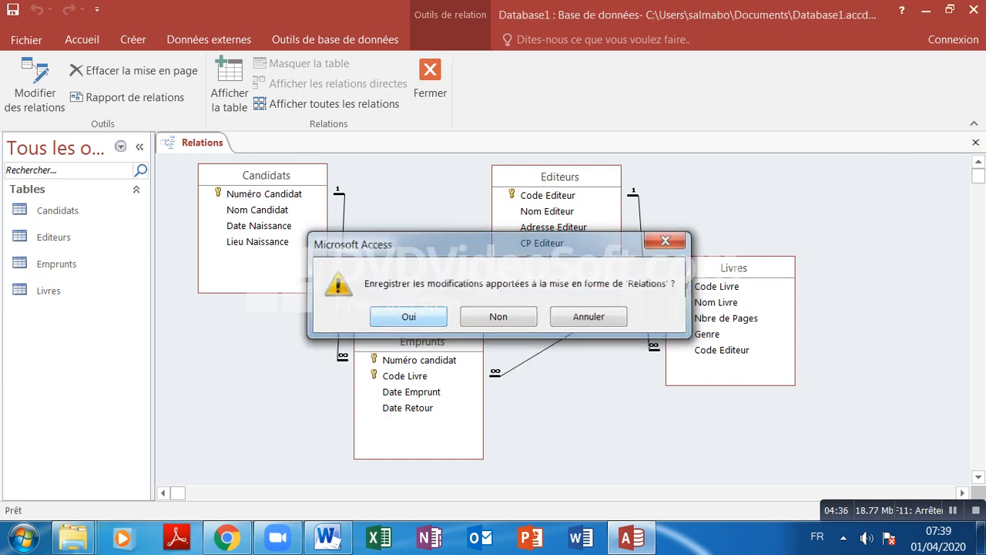